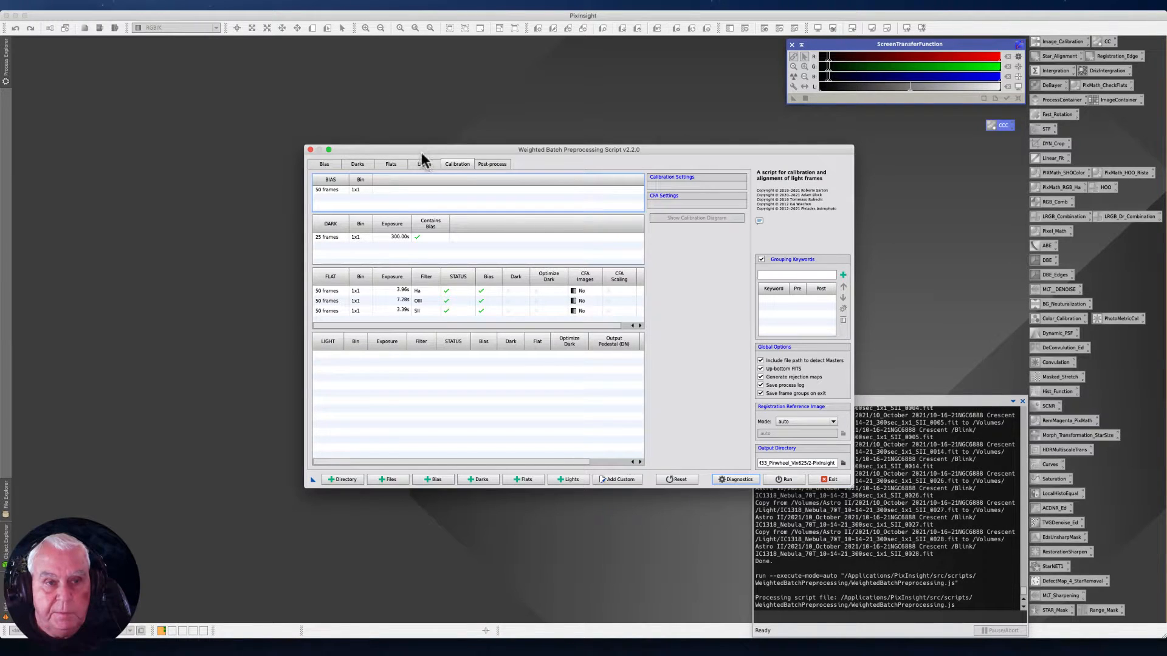
- Reset the Weighted Batch Preprocessing script with all file lists cleared, and move its window aside
{"action": "left_click", "coordinate": [674, 479]}
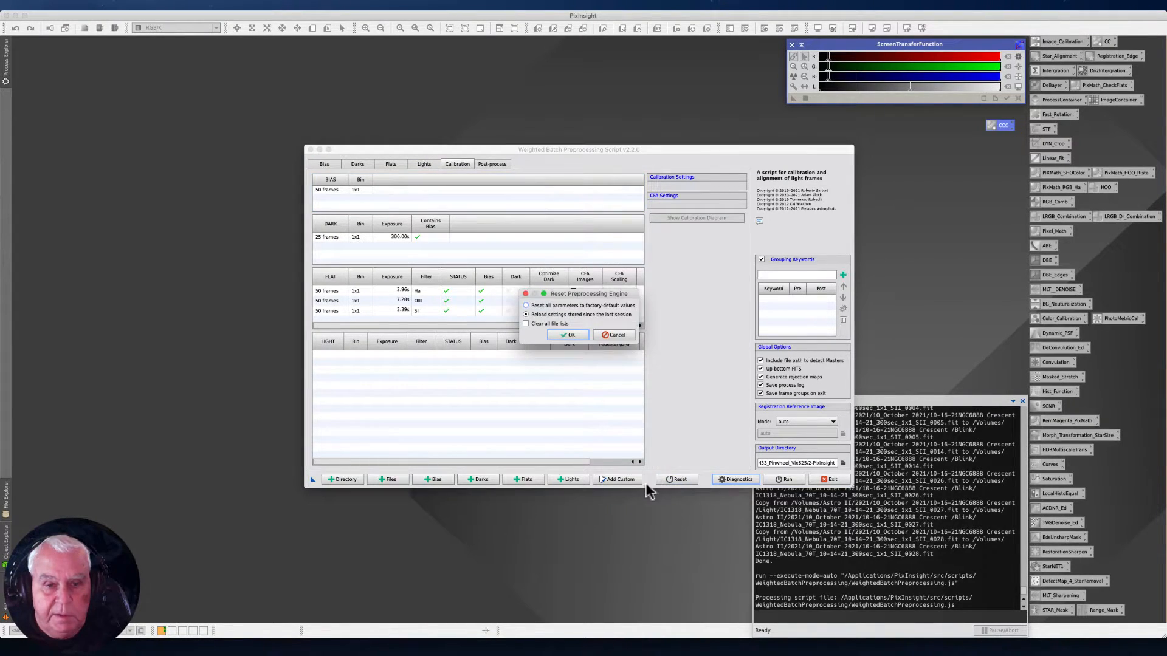
{"action": "left_click", "coordinate": [559, 339]}
{"action": "left_click_drag", "start_coordinate": [458, 153], "coordinate": [298, 83]}
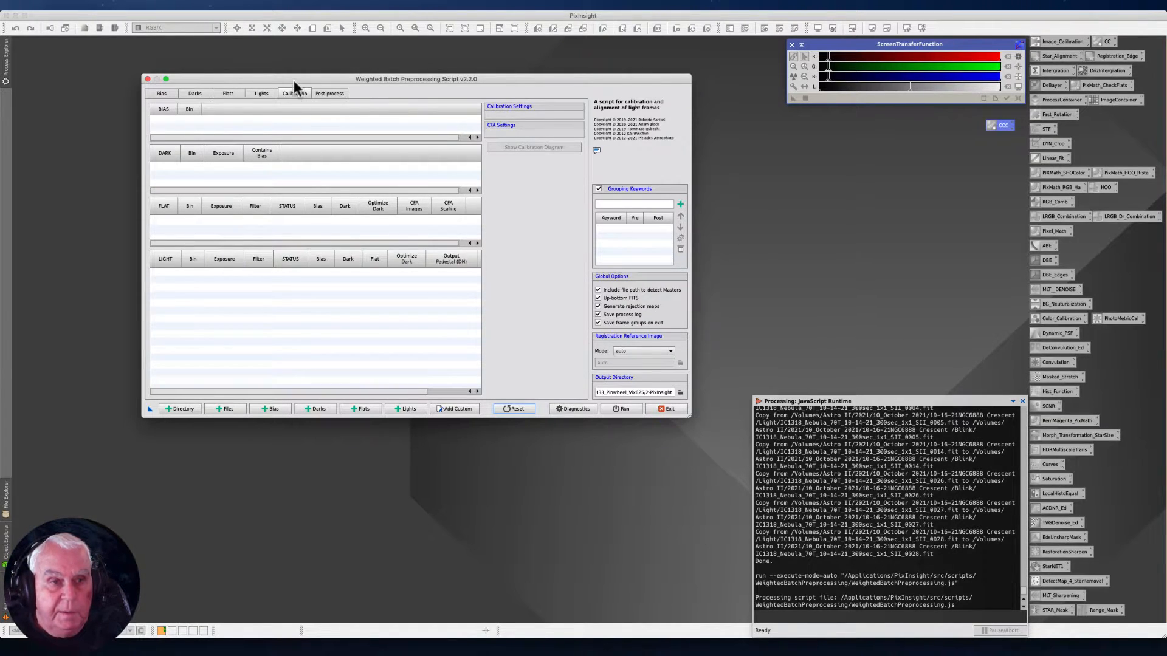
{"action": "left_click_drag", "start_coordinate": [293, 77], "coordinate": [256, 60]}
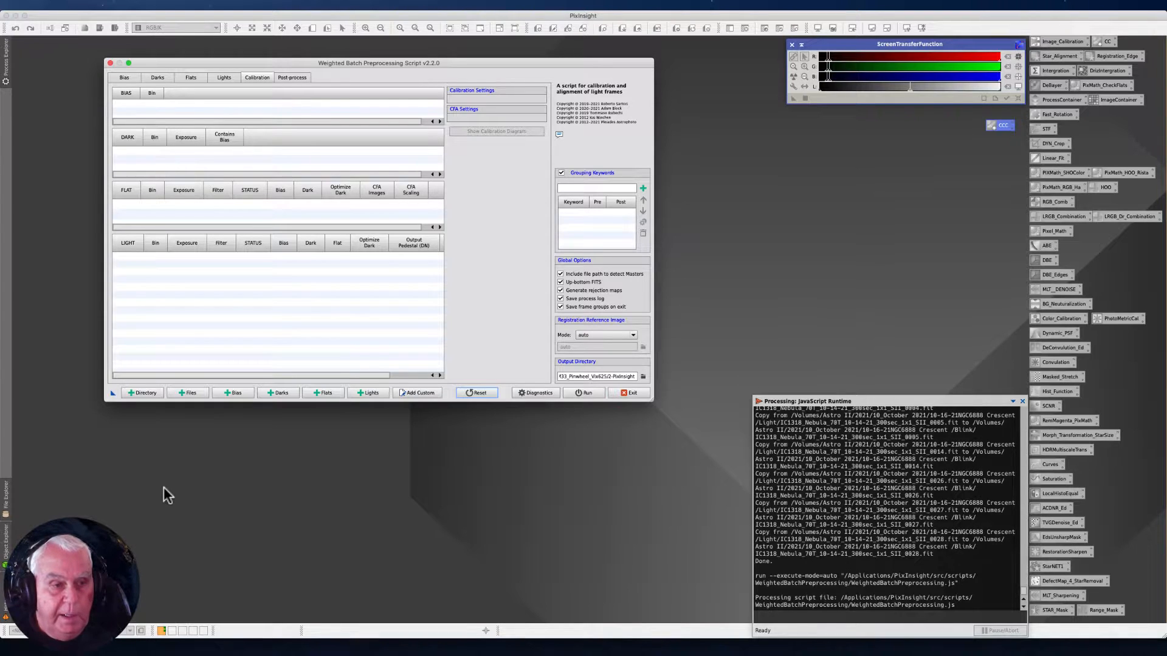
- Add all the Ha, OIII and SII light frames from the Blink folder of 10-16-21NGC6888 Crescent
{"action": "left_click", "coordinate": [181, 392]}
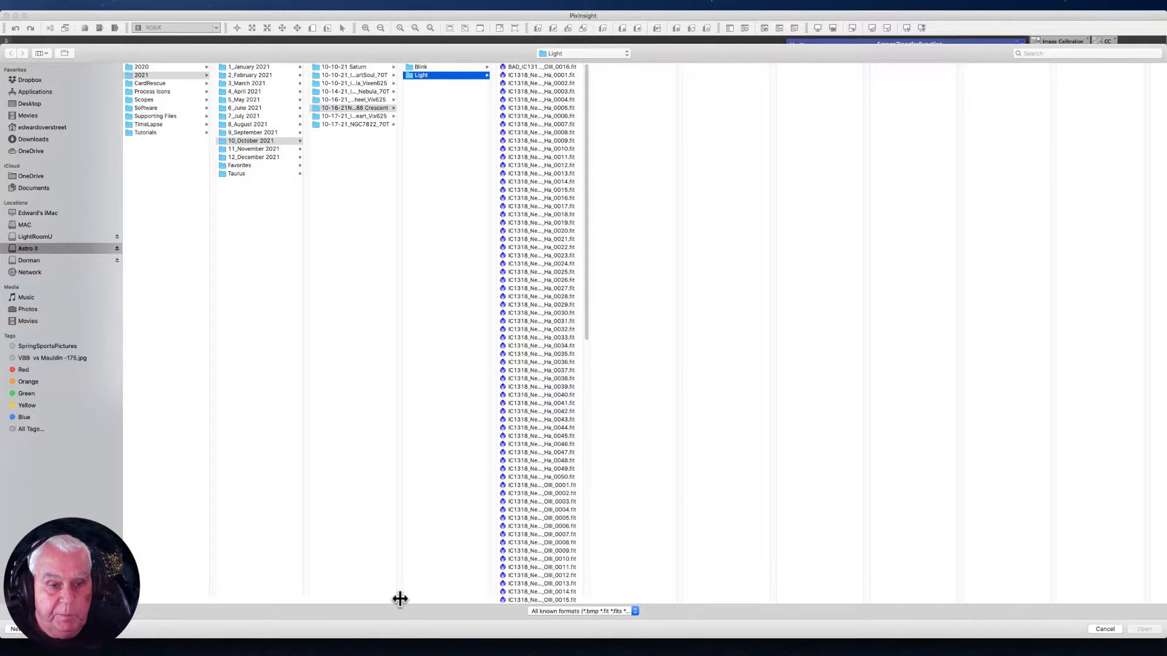
{"action": "left_click_drag", "start_coordinate": [399, 596], "coordinate": [476, 589]}
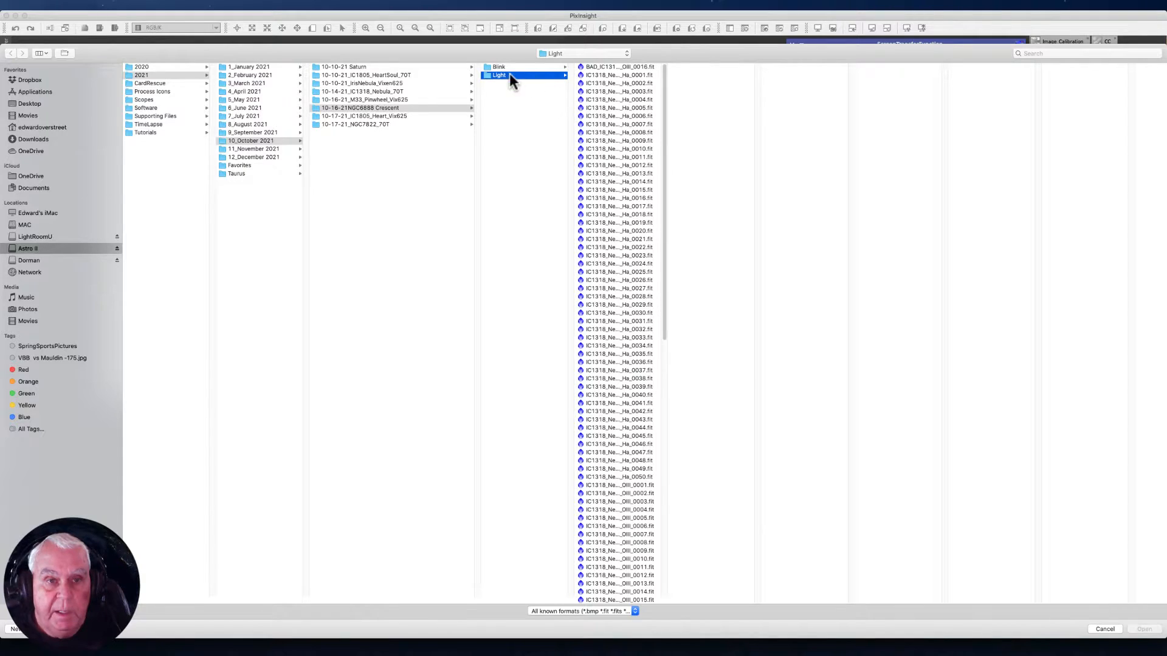
{"action": "left_click", "coordinate": [490, 67]}
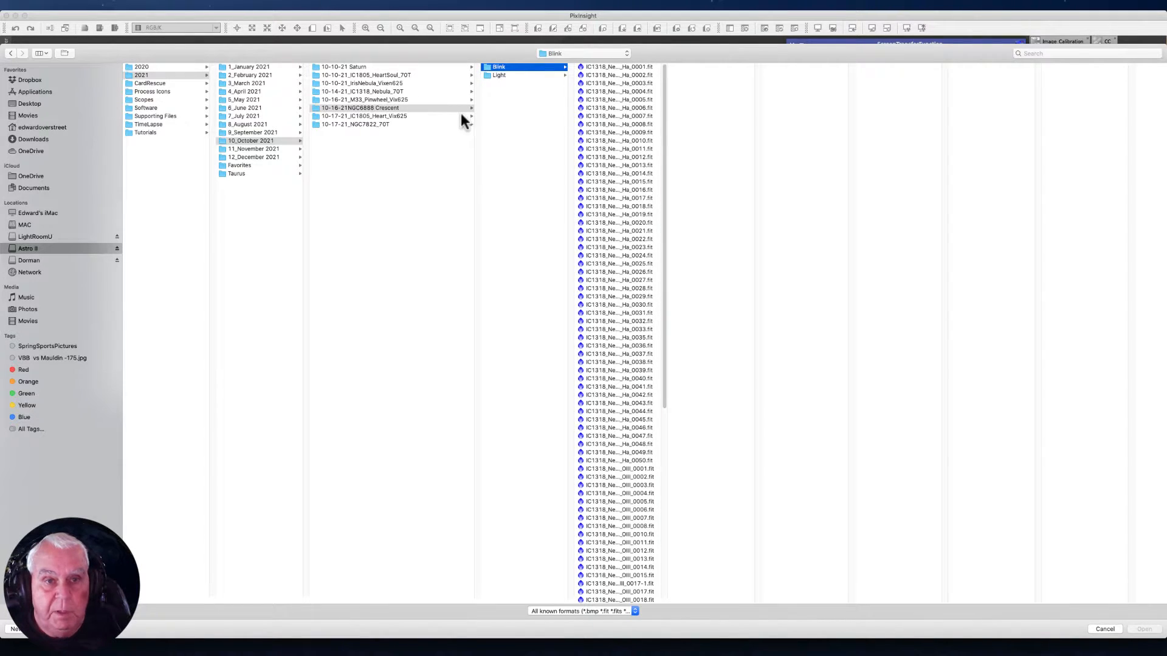
{"action": "left_click", "coordinate": [614, 65]}
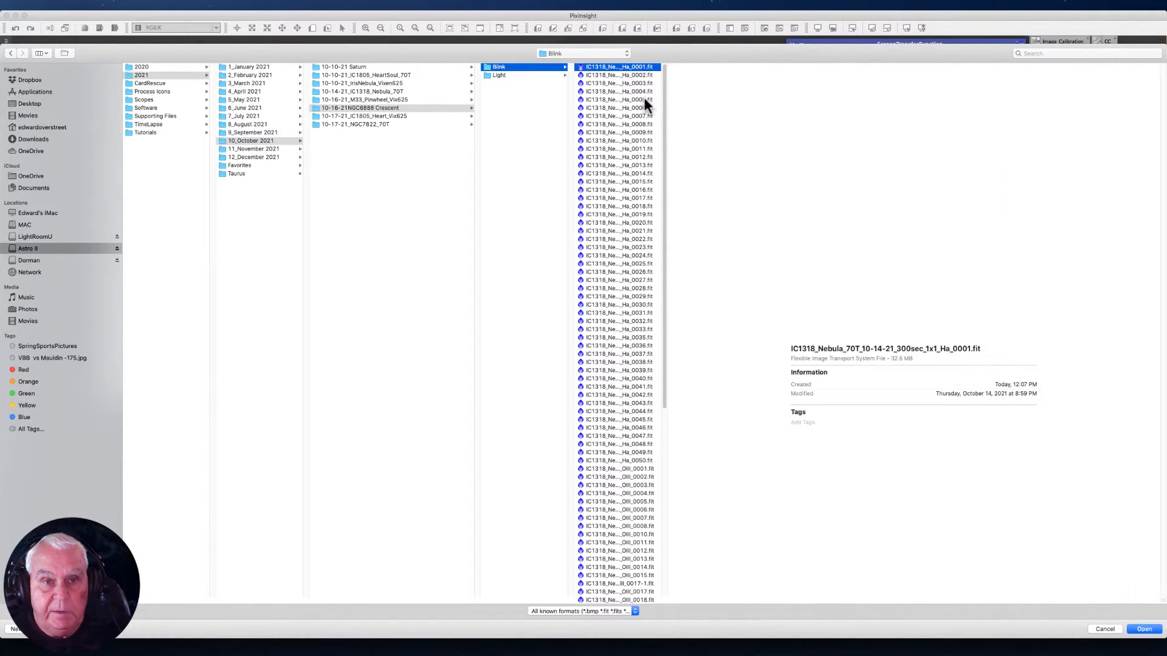
{"action": "left_click_drag", "start_coordinate": [663, 71], "coordinate": [682, 461]}
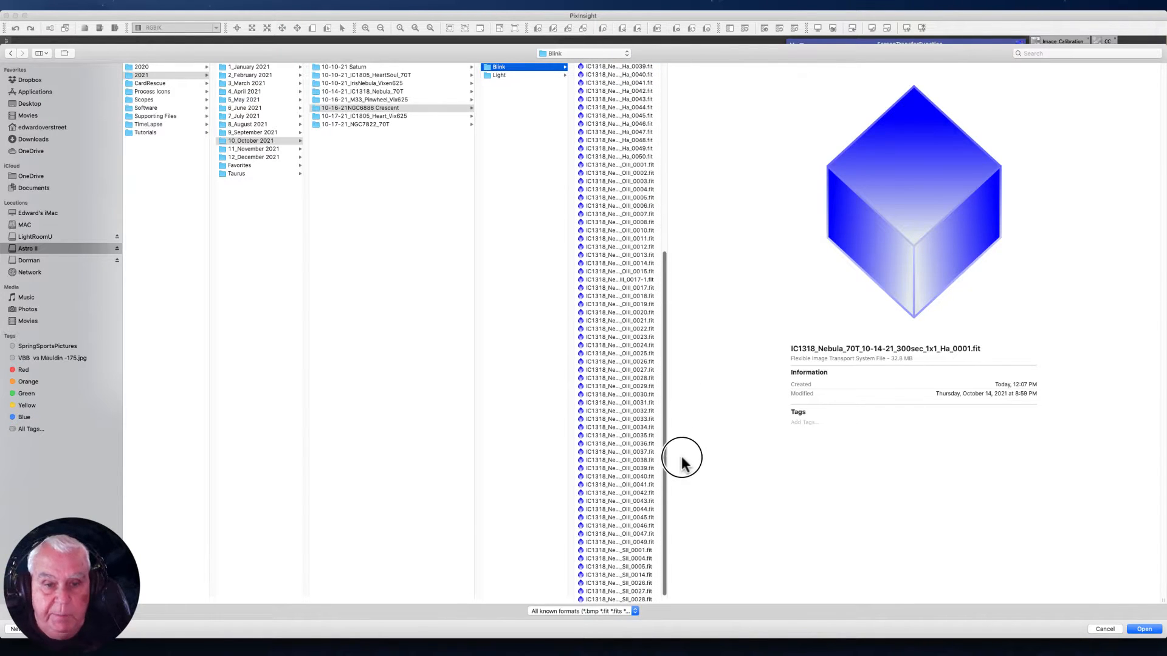
{"action": "left_click", "coordinate": [623, 599], "text": "shift"}
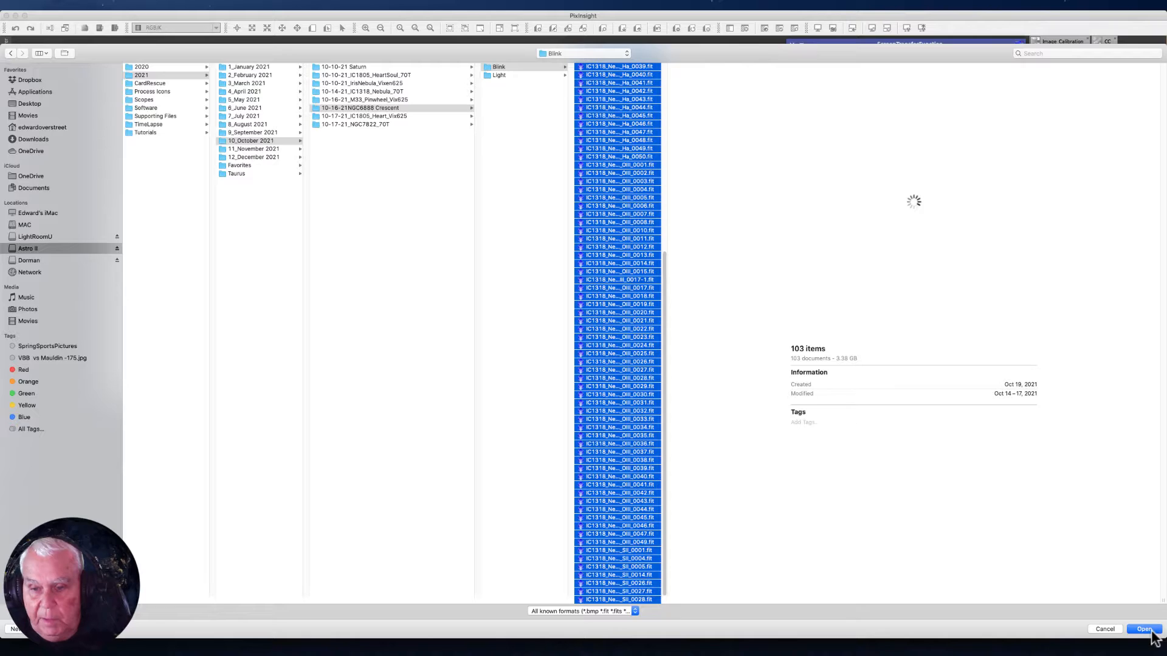
{"action": "left_click", "coordinate": [1150, 631]}
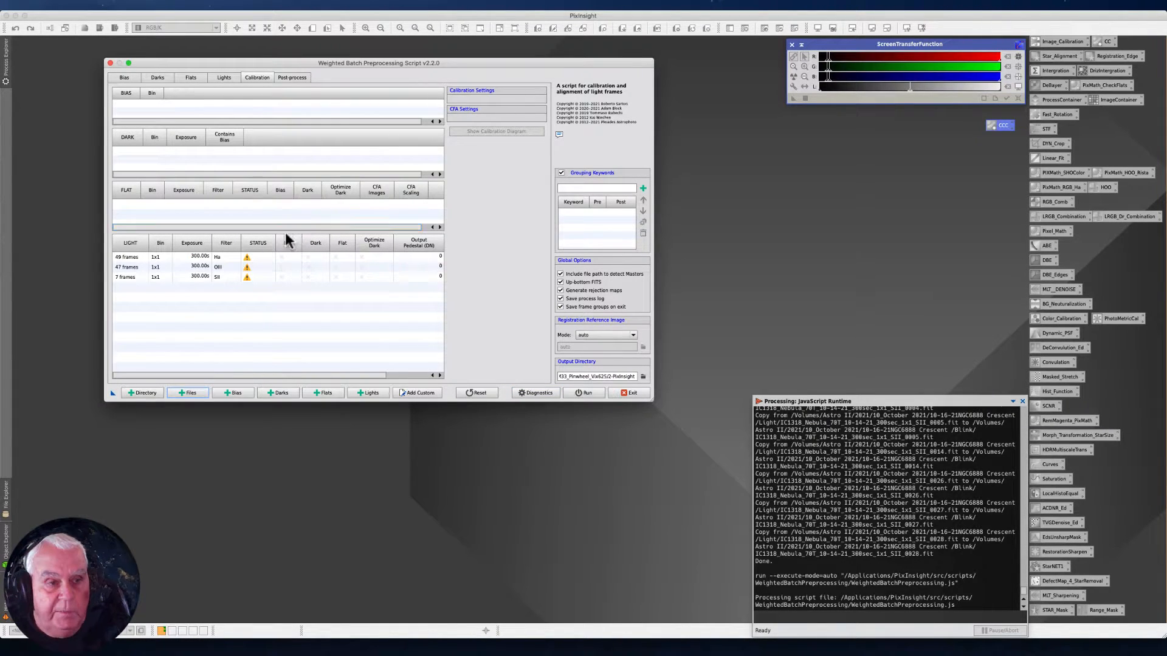
- Review the loaded light frames for each filter and check the dark, bias and flat lists
{"action": "left_click", "coordinate": [226, 77]}
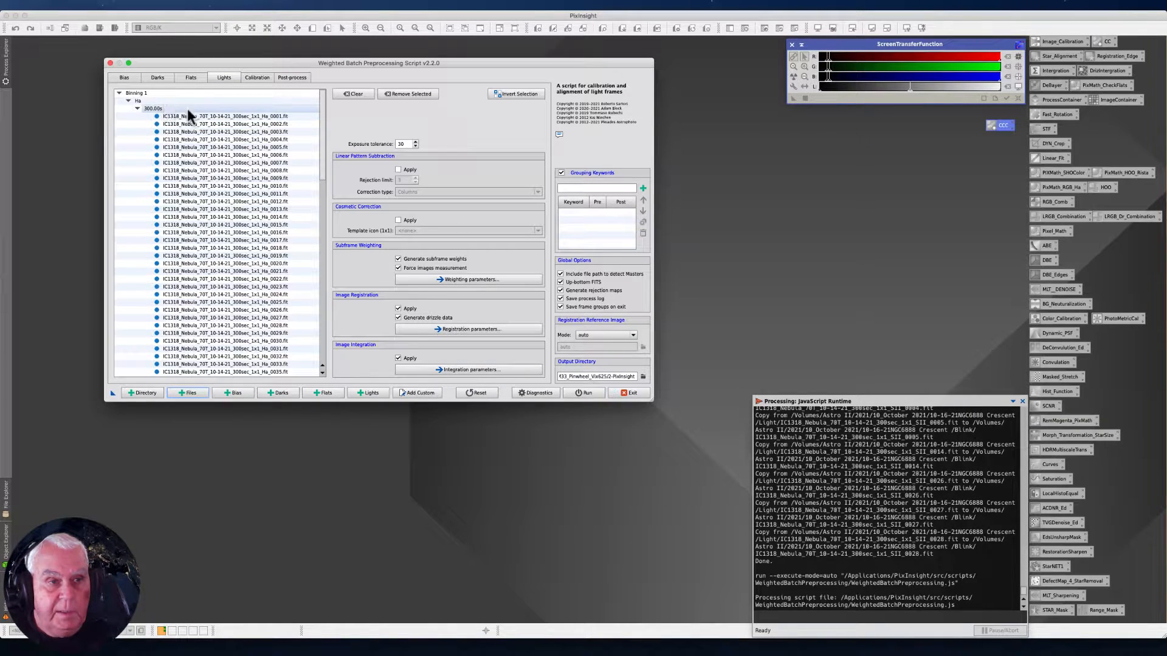
{"action": "left_click_drag", "start_coordinate": [322, 125], "coordinate": [328, 346]}
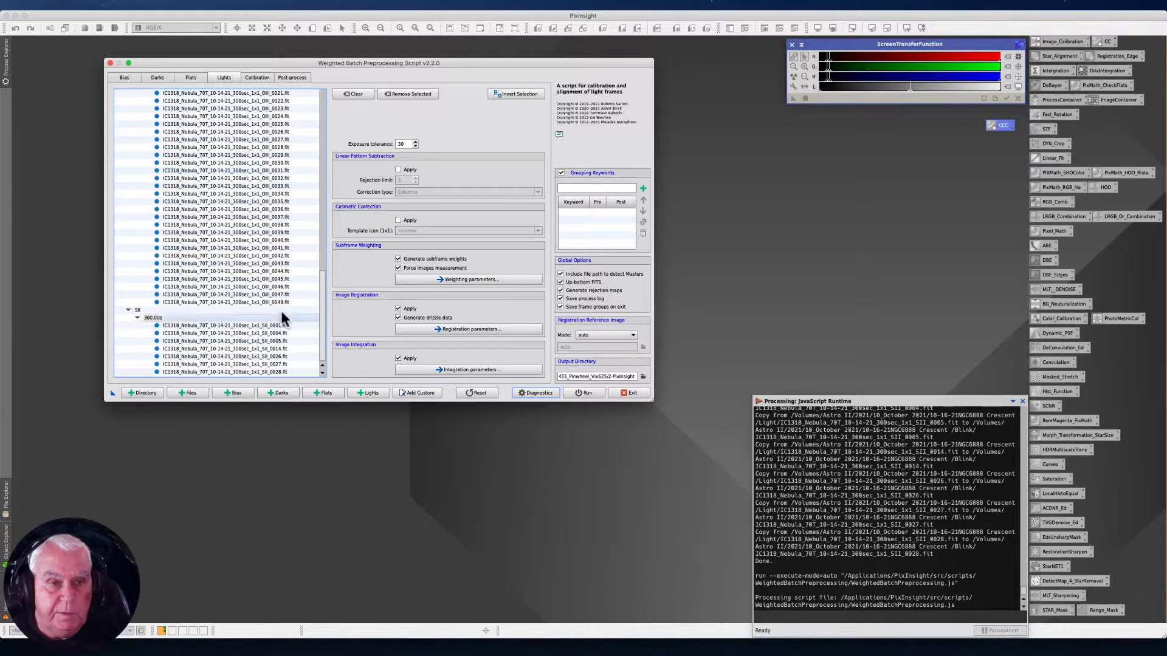
{"action": "left_click_drag", "start_coordinate": [322, 297], "coordinate": [333, 102]}
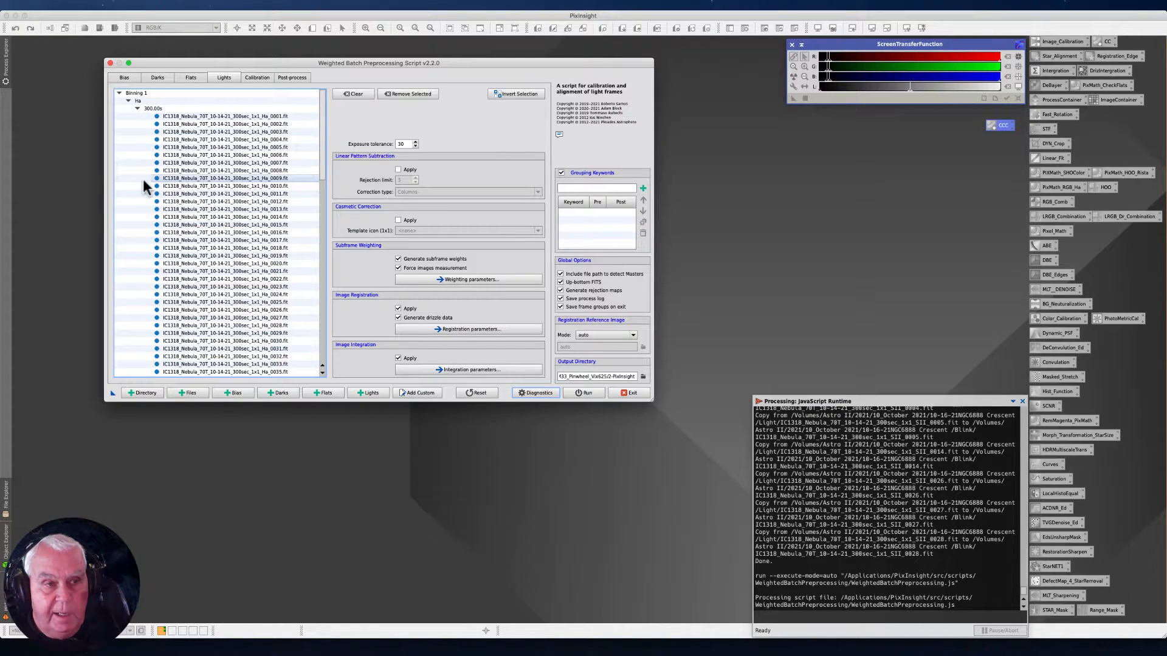
{"action": "left_click", "coordinate": [158, 78]}
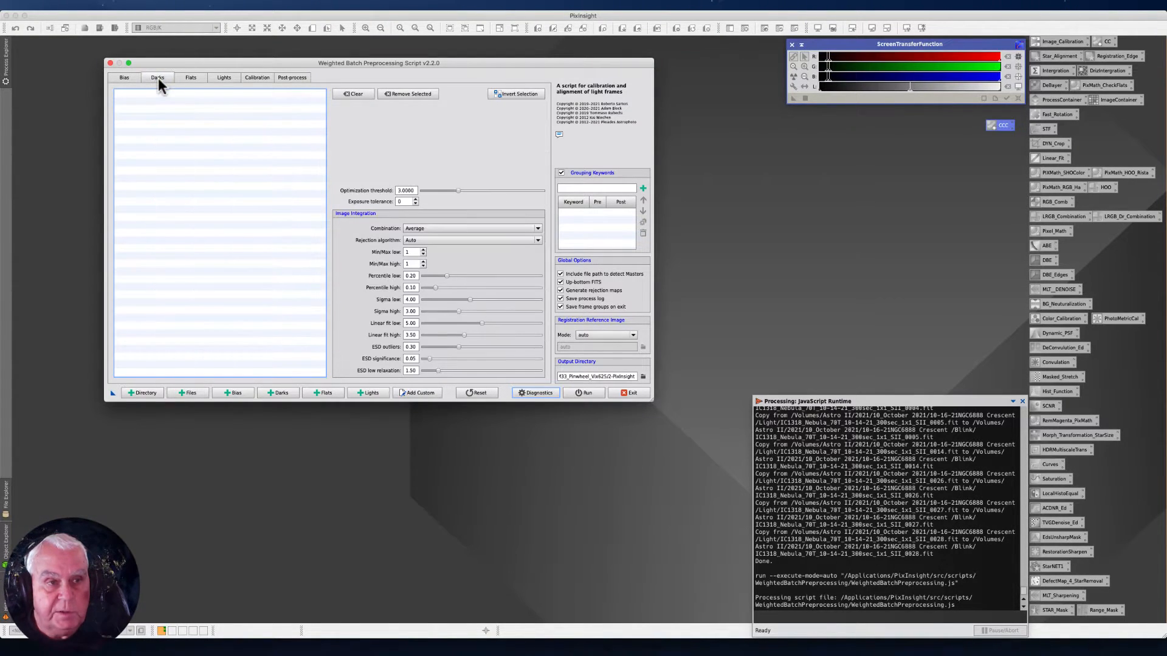
{"action": "left_click", "coordinate": [130, 77]}
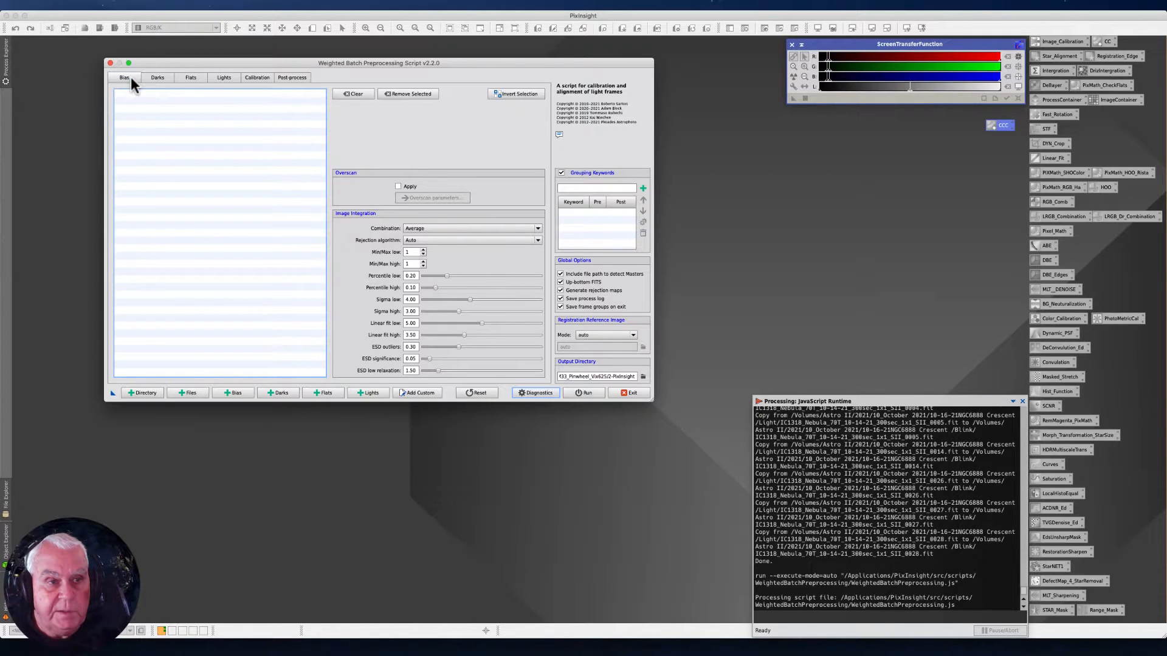
{"action": "left_click", "coordinate": [185, 77]}
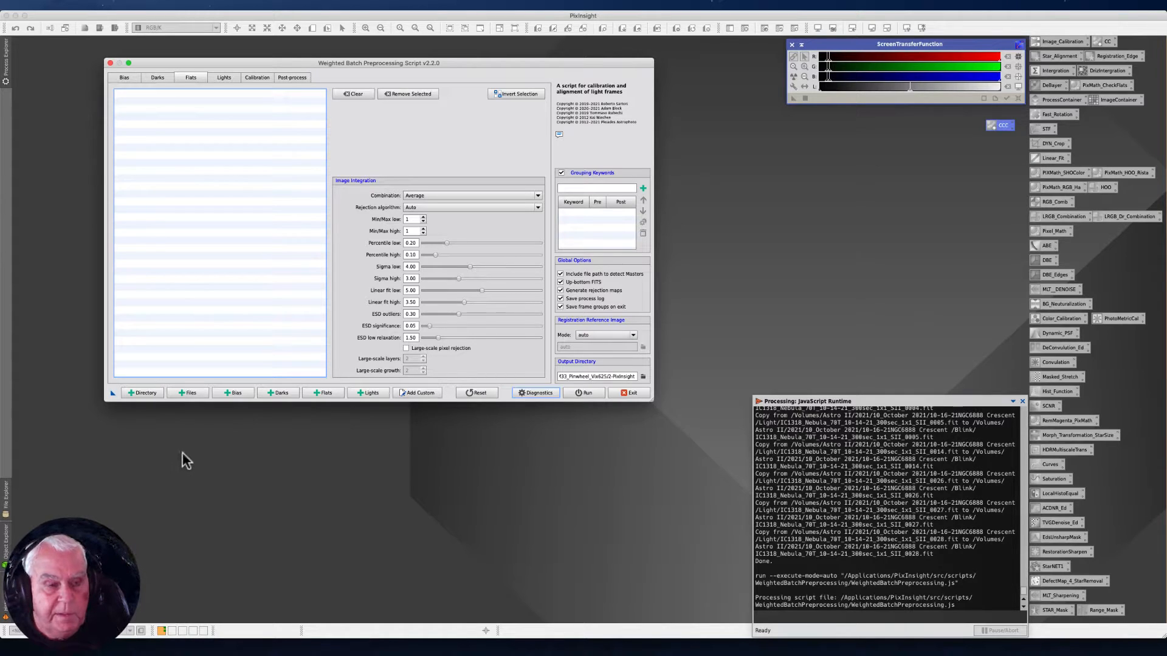
- Add bias frames 0001 to 0050 from the 10-13-21_Vixen625 Calibration Files folder in 10-October Support and check the bias list
{"action": "left_click", "coordinate": [180, 393]}
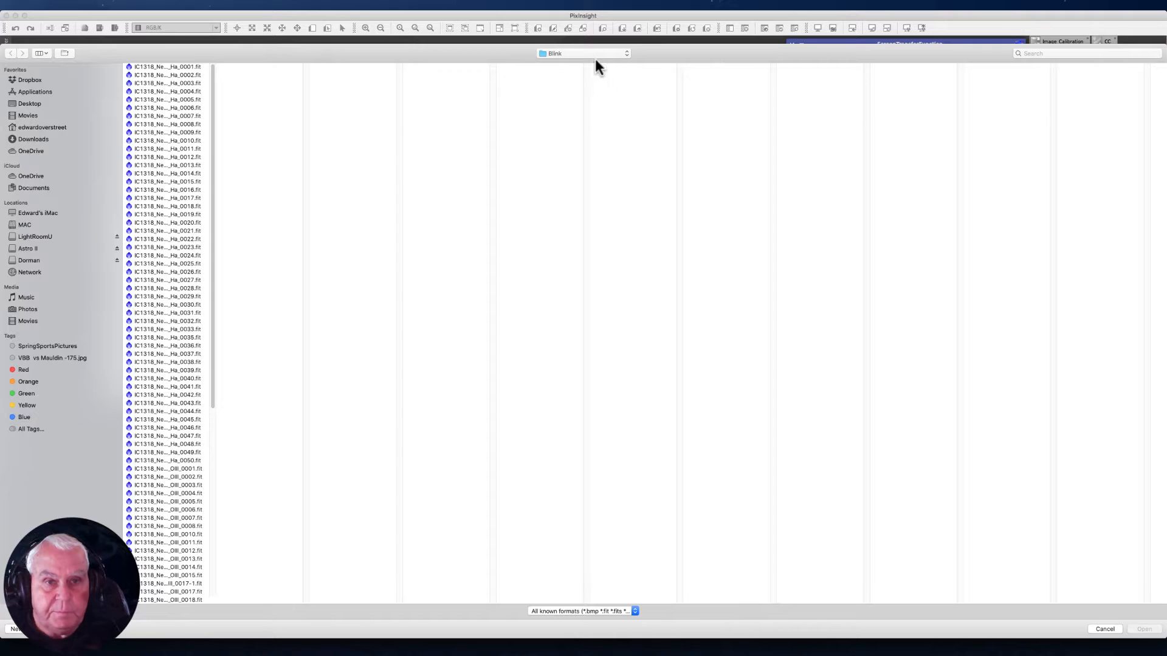
{"action": "left_click", "coordinate": [627, 54]}
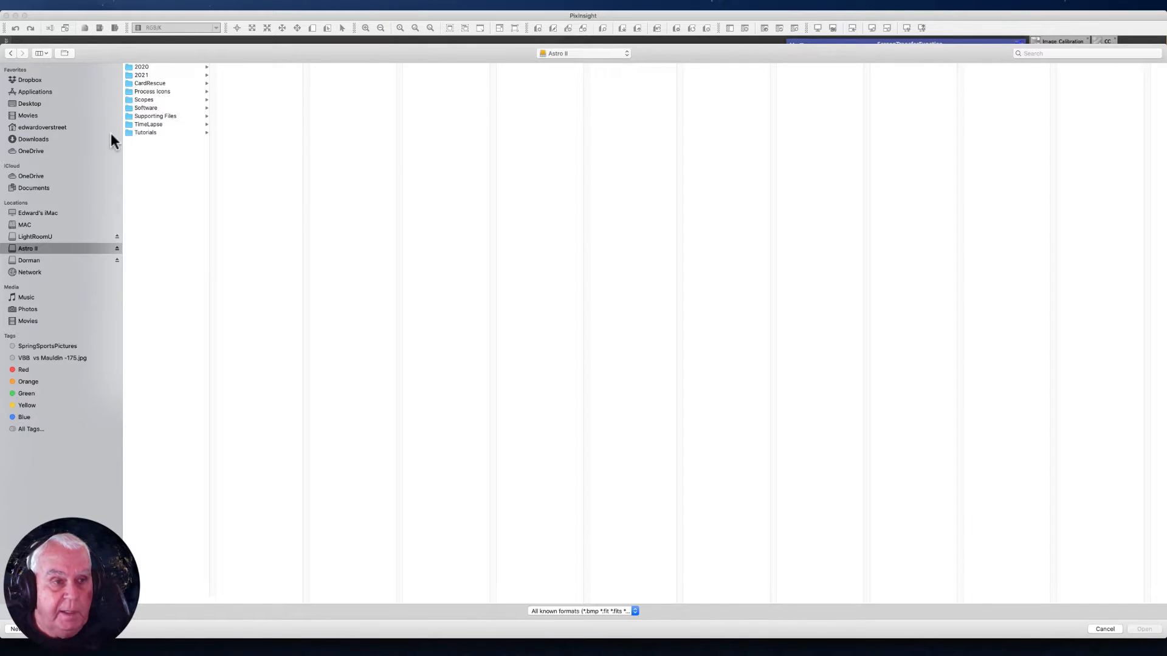
{"action": "left_click", "coordinate": [144, 117]}
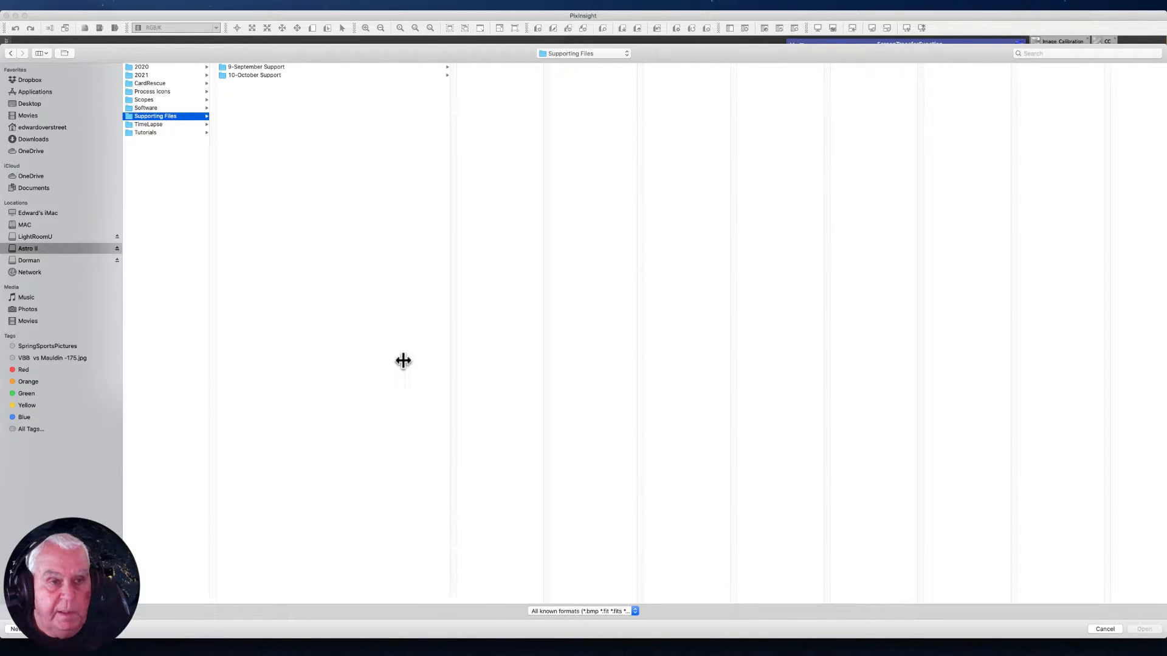
{"action": "left_click", "coordinate": [273, 77]}
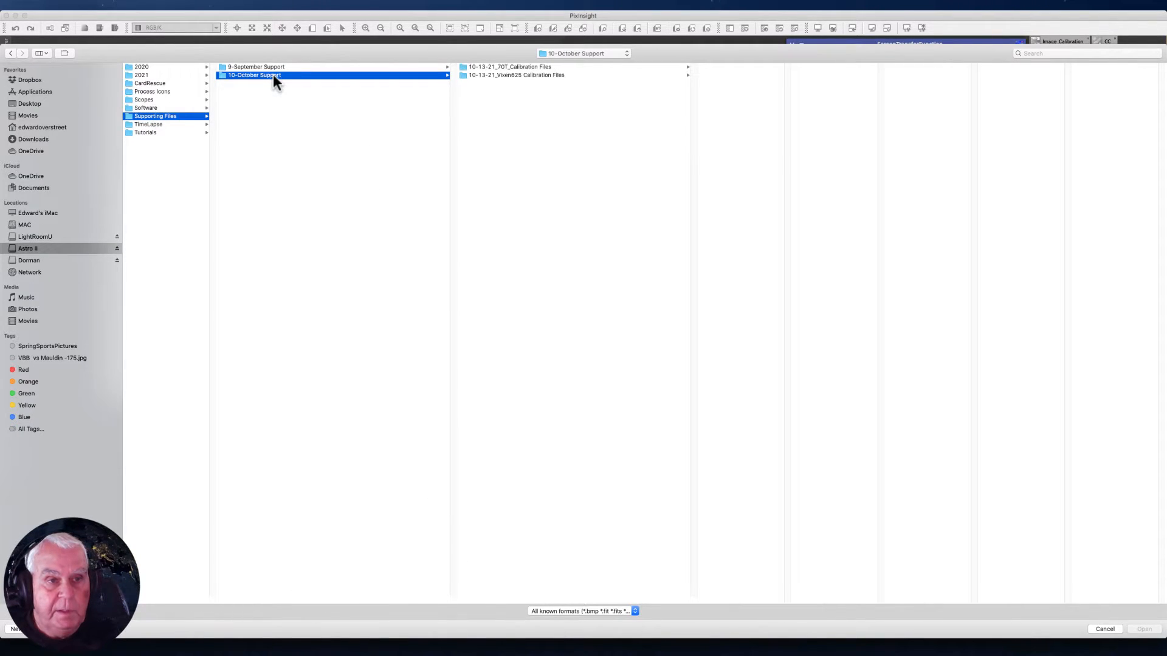
{"action": "left_click_drag", "start_coordinate": [694, 599], "coordinate": [764, 595]}
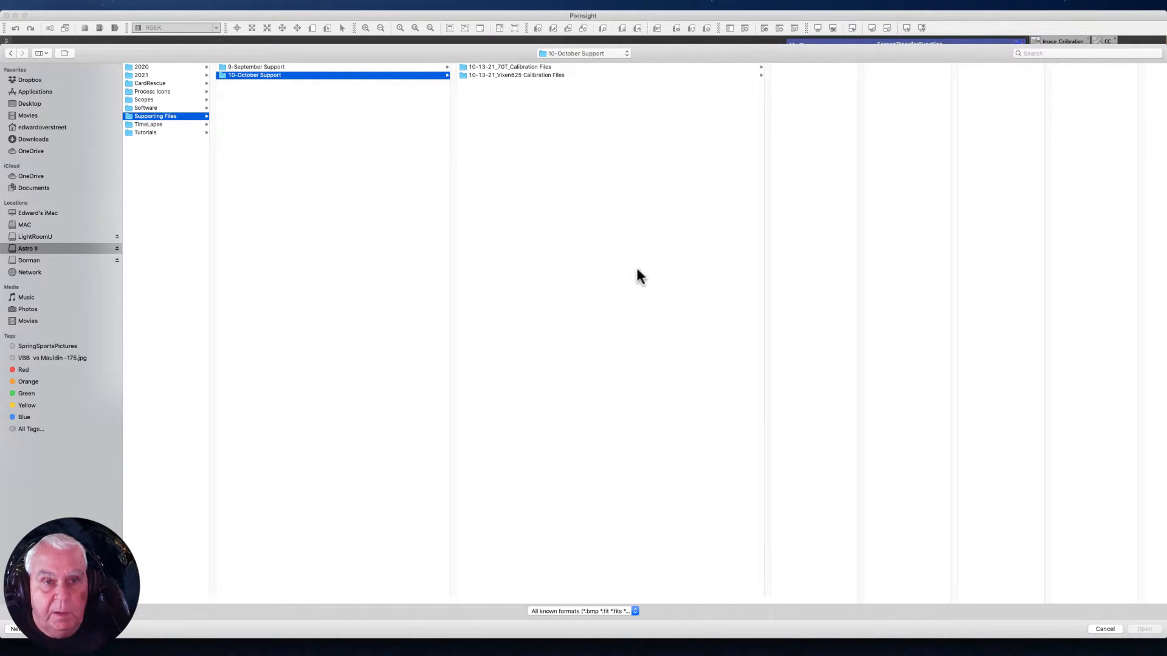
{"action": "left_click", "coordinate": [521, 75]}
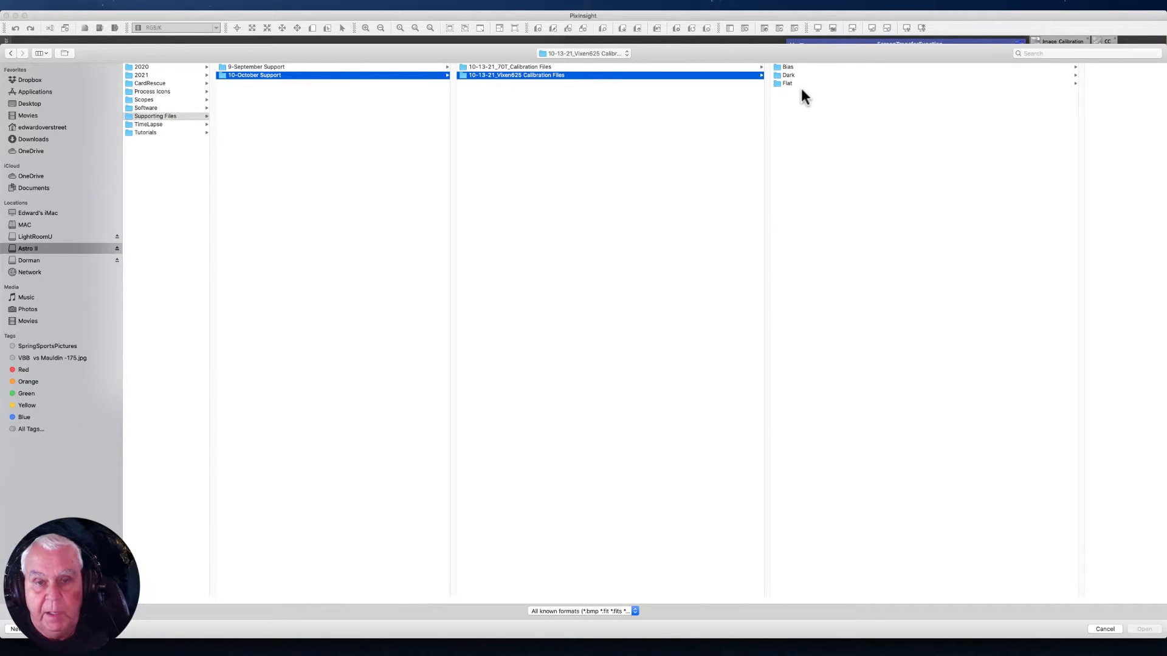
{"action": "left_click", "coordinate": [791, 66]}
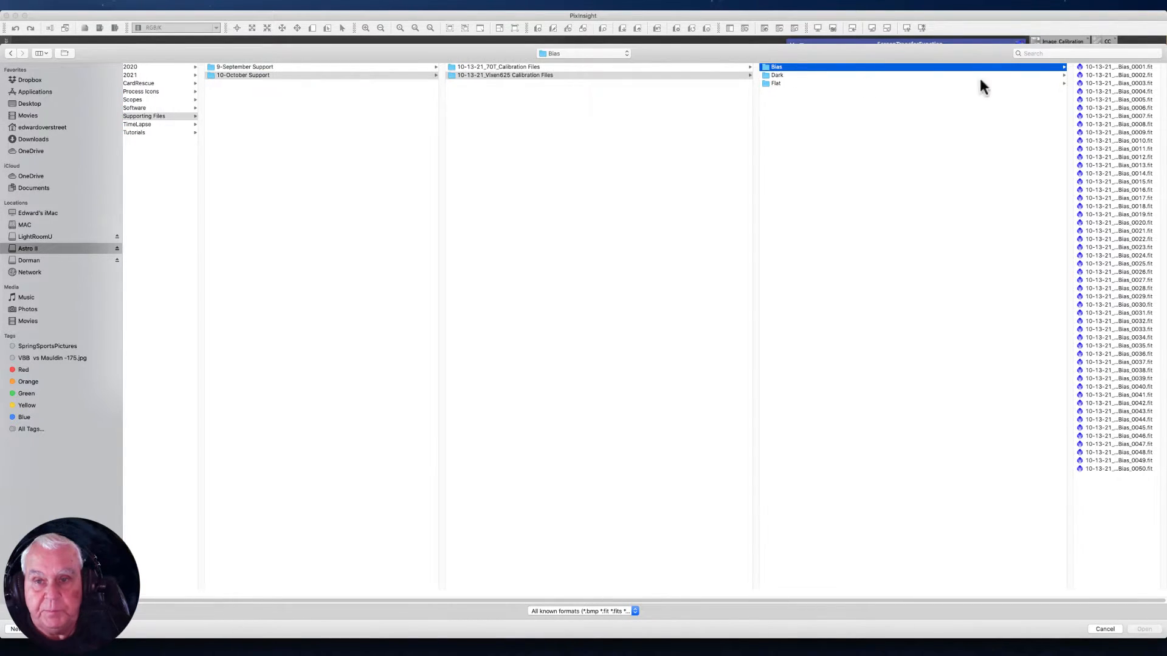
{"action": "left_click", "coordinate": [1098, 67]}
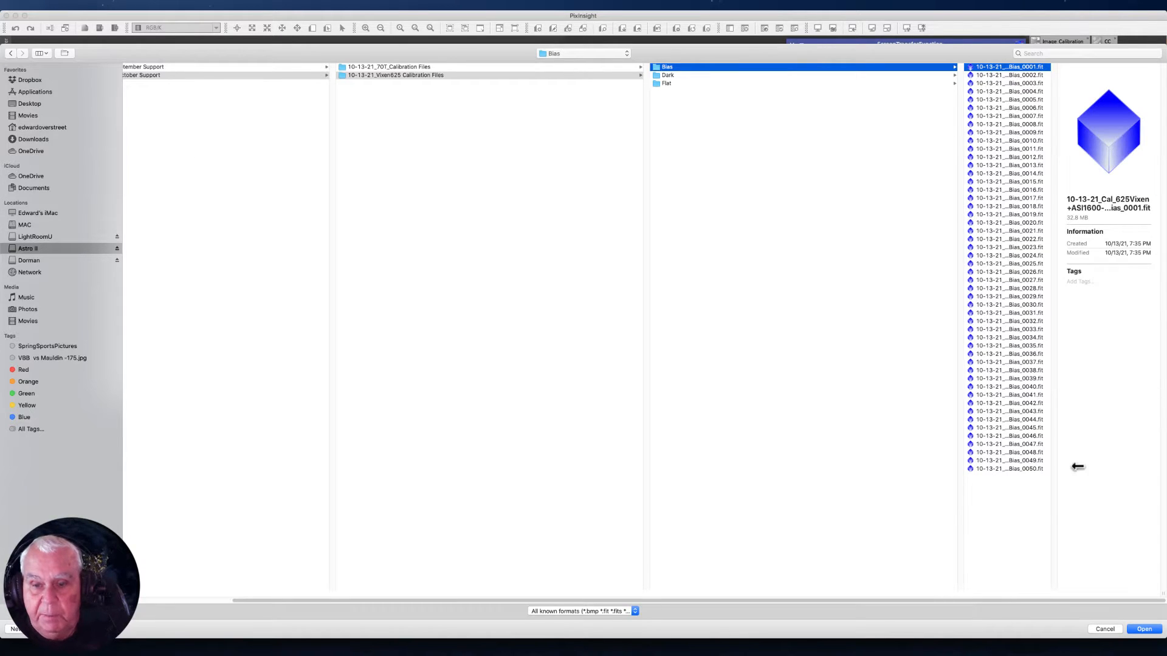
{"action": "left_click", "coordinate": [1034, 469], "text": "shift"}
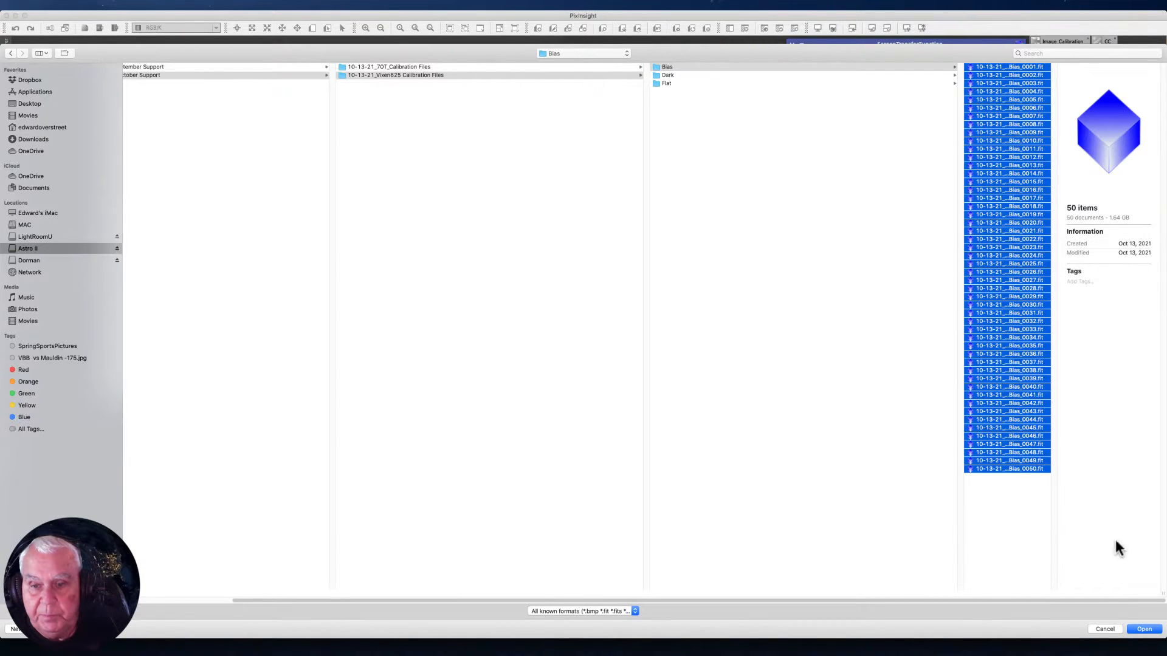
{"action": "left_click", "coordinate": [1144, 629]}
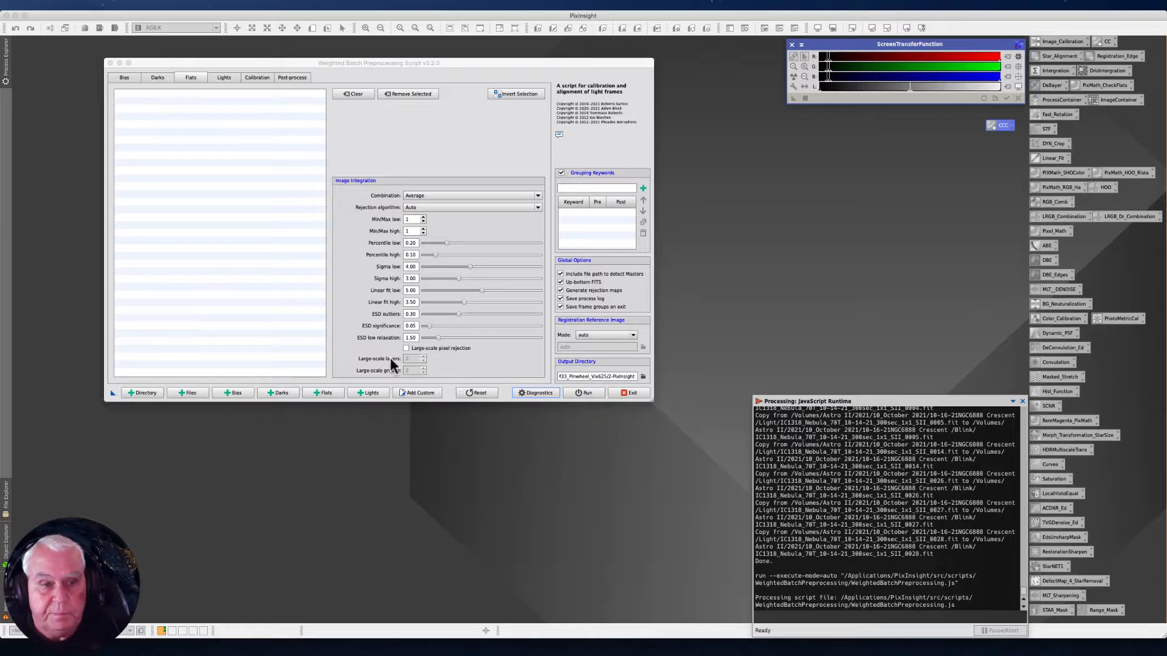
{"action": "left_click", "coordinate": [121, 74]}
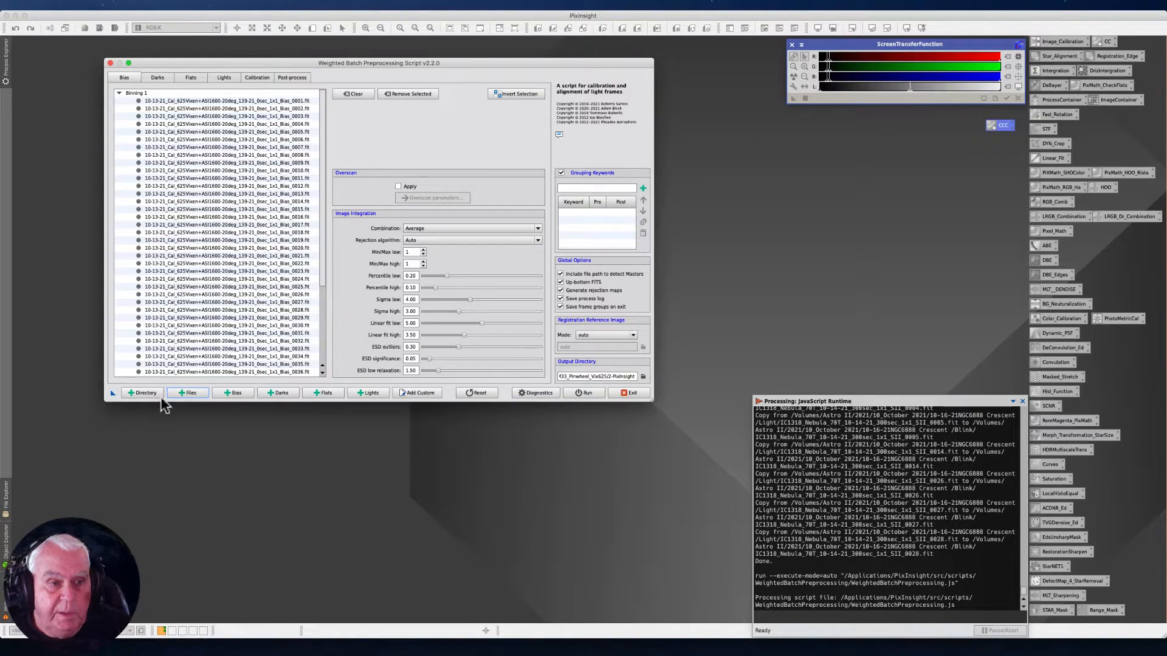
- Add the 300sec dark frames 0001 to 0025 from the Vixen625 Dark folder and check the dark and flat lists
{"action": "left_click", "coordinate": [187, 392]}
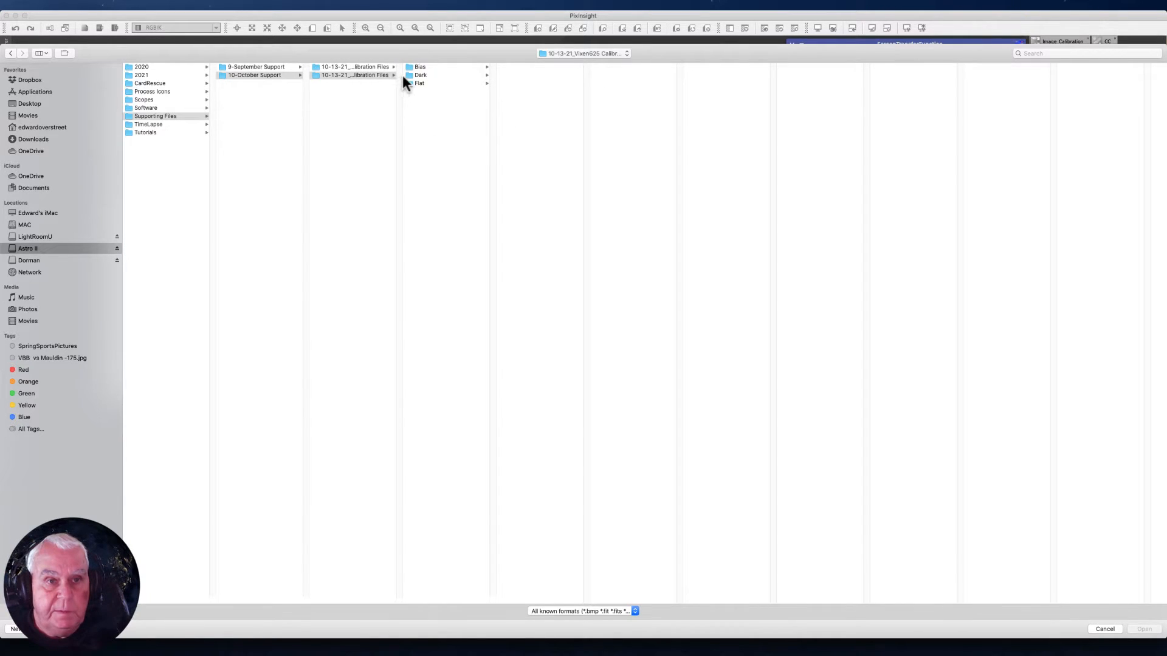
{"action": "left_click", "coordinate": [414, 75]}
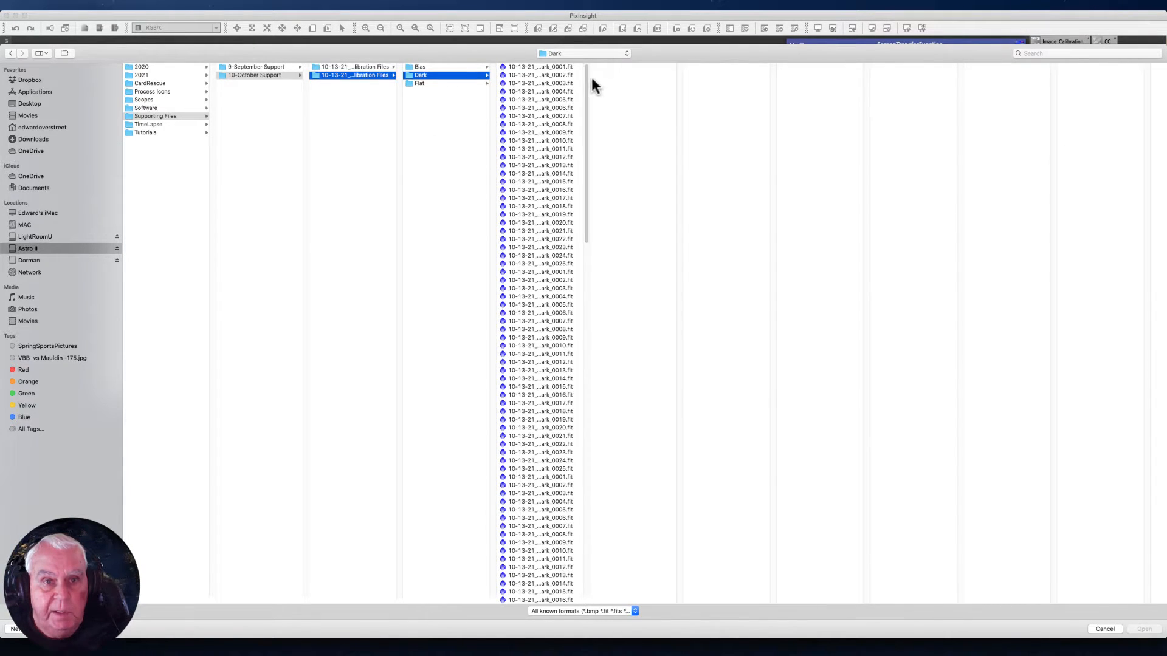
{"action": "double_click", "coordinate": [585, 600]}
{"action": "left_click_drag", "start_coordinate": [688, 194], "coordinate": [748, 610]}
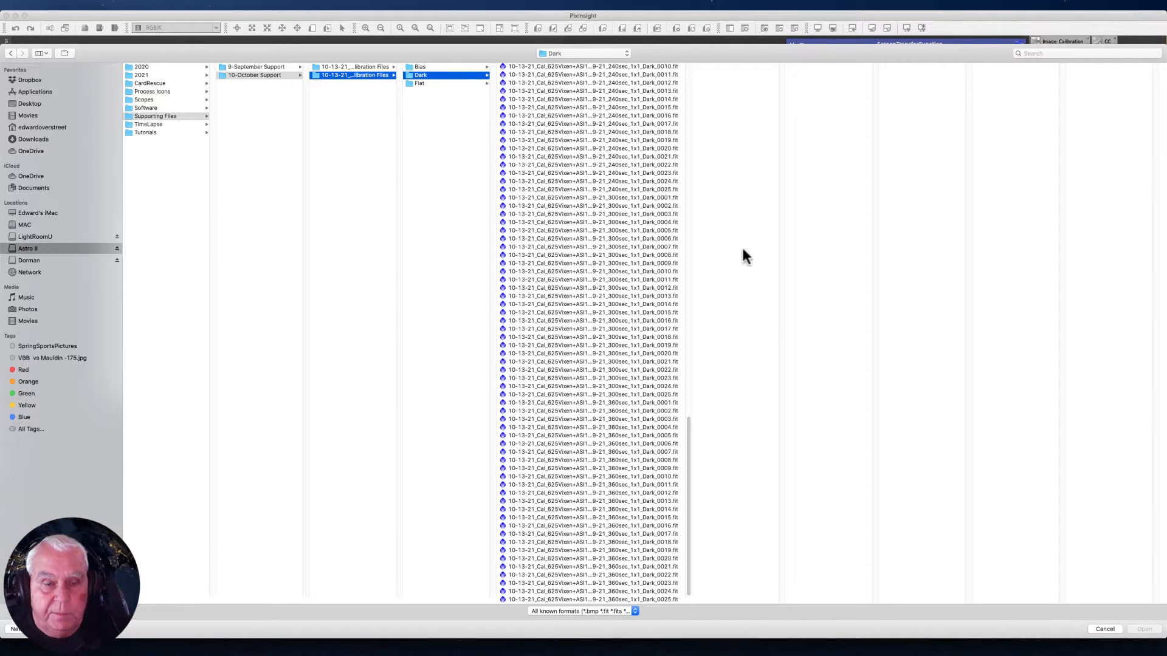
{"action": "left_click", "coordinate": [593, 196]}
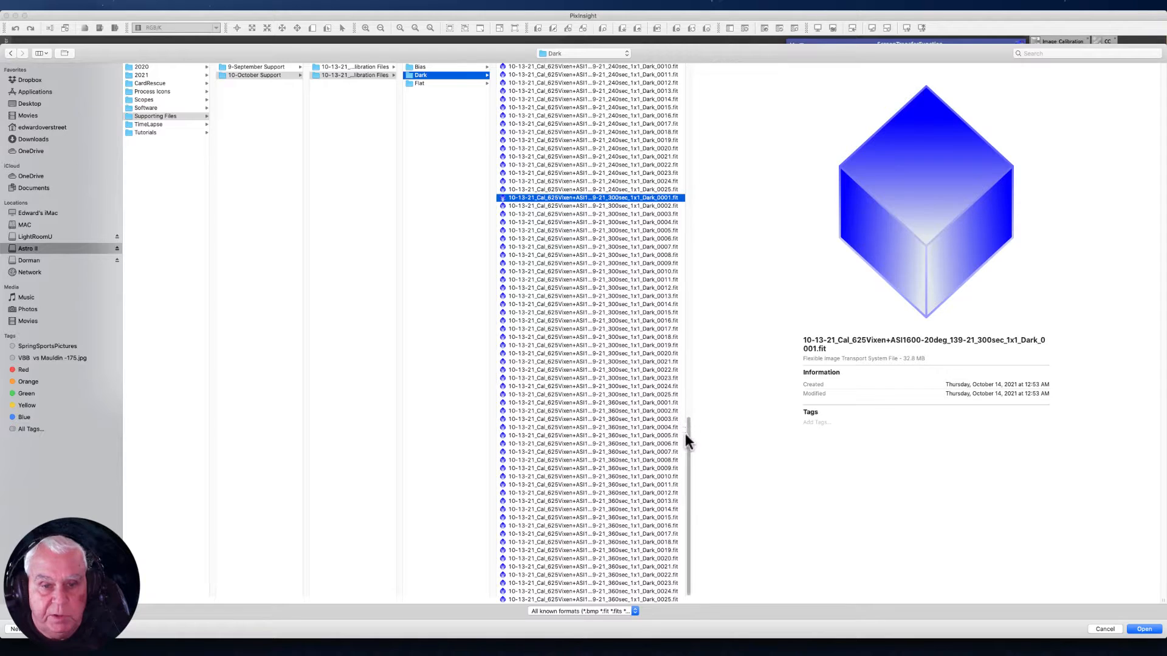
{"action": "left_click", "coordinate": [608, 395], "text": "shift"}
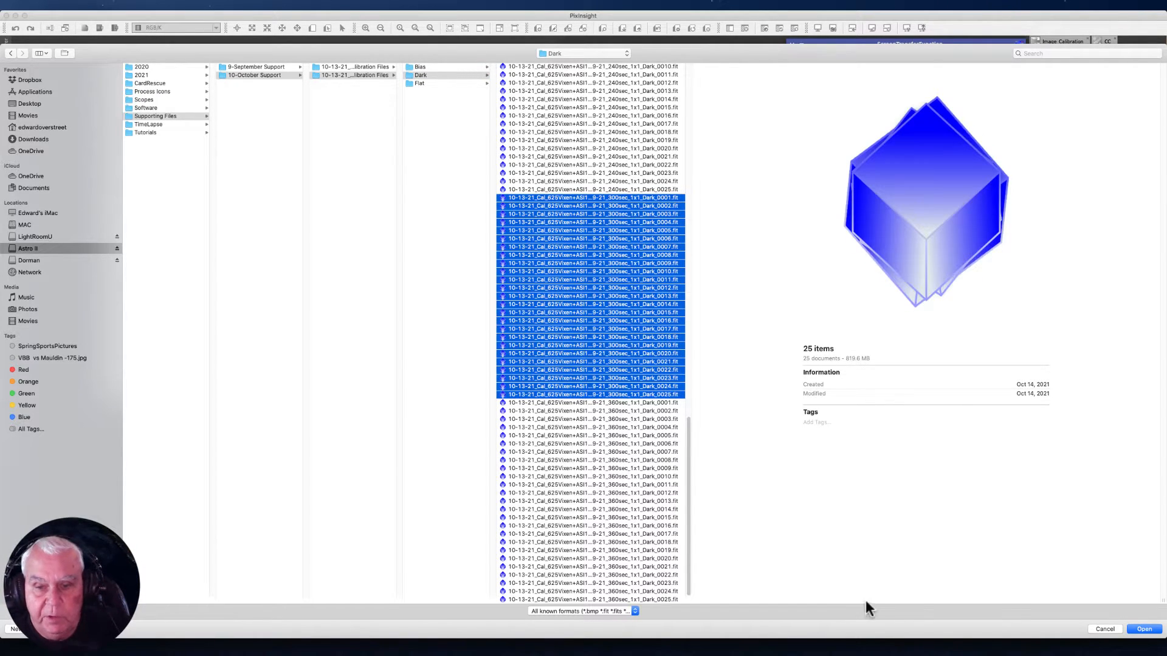
{"action": "left_click", "coordinate": [1137, 630]}
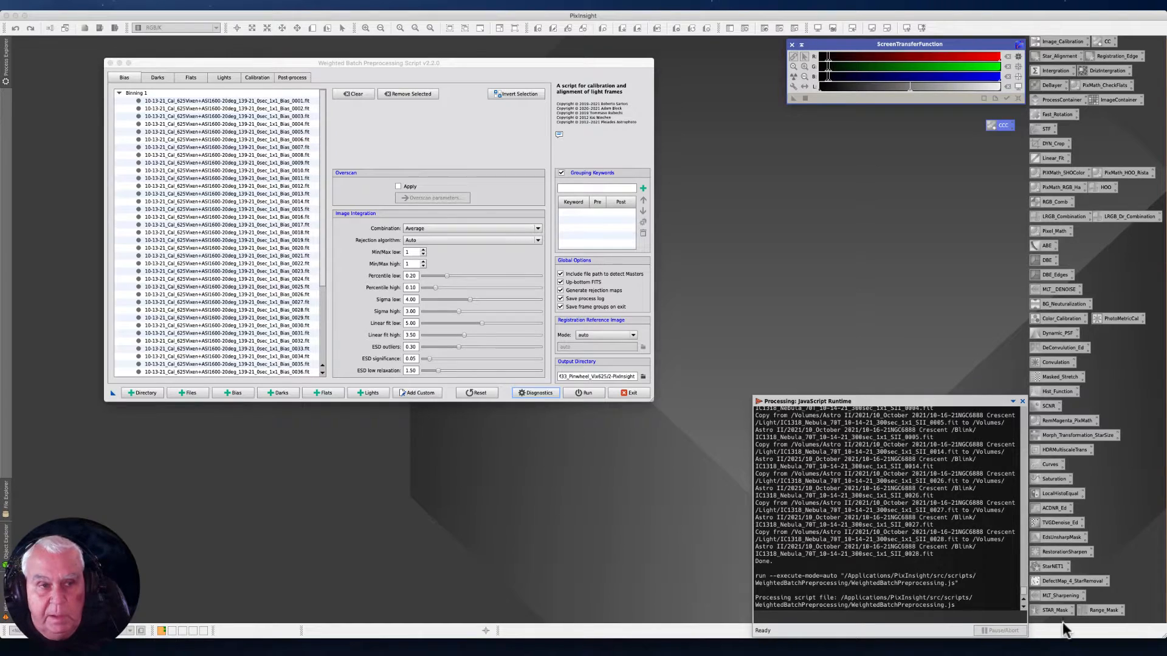
{"action": "left_click", "coordinate": [158, 78]}
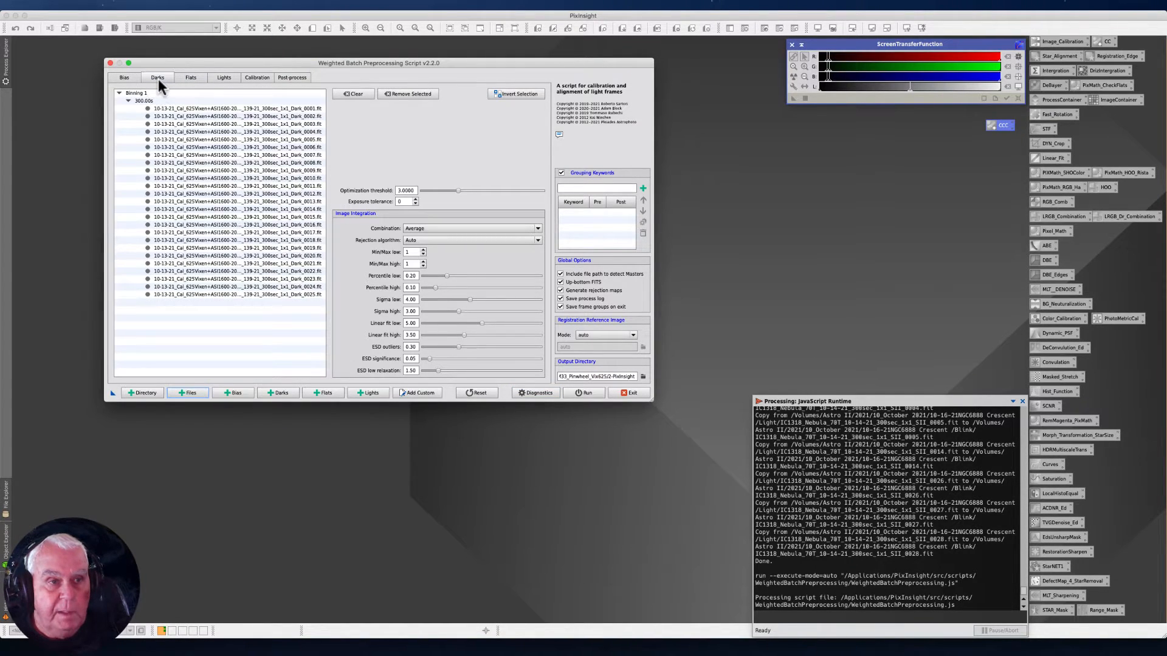
{"action": "left_click", "coordinate": [189, 79]}
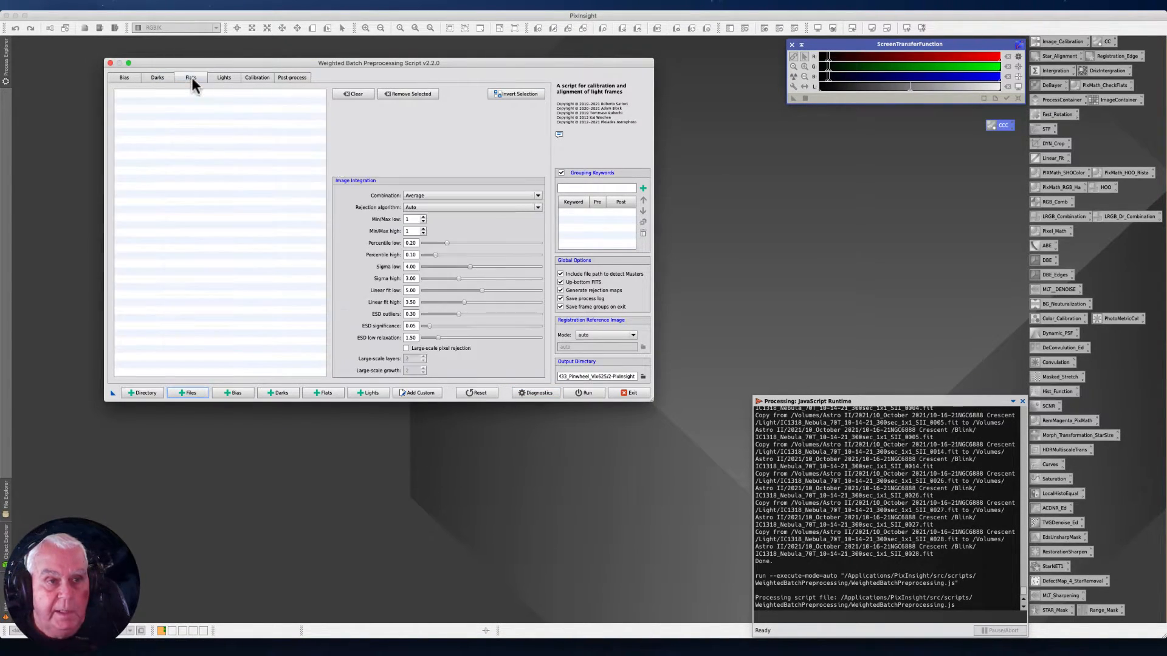
- Add all SII, Ha and OIII flat frames, numbered 0001 to 0050, from the Flat folder of the October Vixen625 calibration files
{"action": "left_click", "coordinate": [188, 394]}
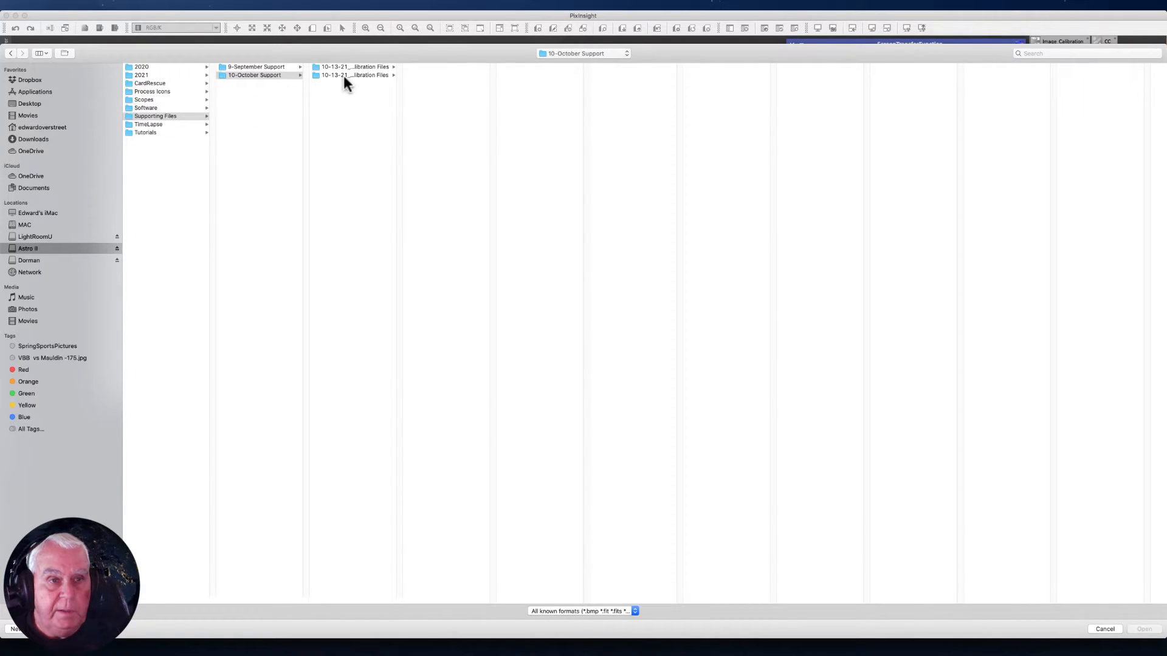
{"action": "left_click", "coordinate": [364, 76]}
{"action": "left_click", "coordinate": [432, 84]}
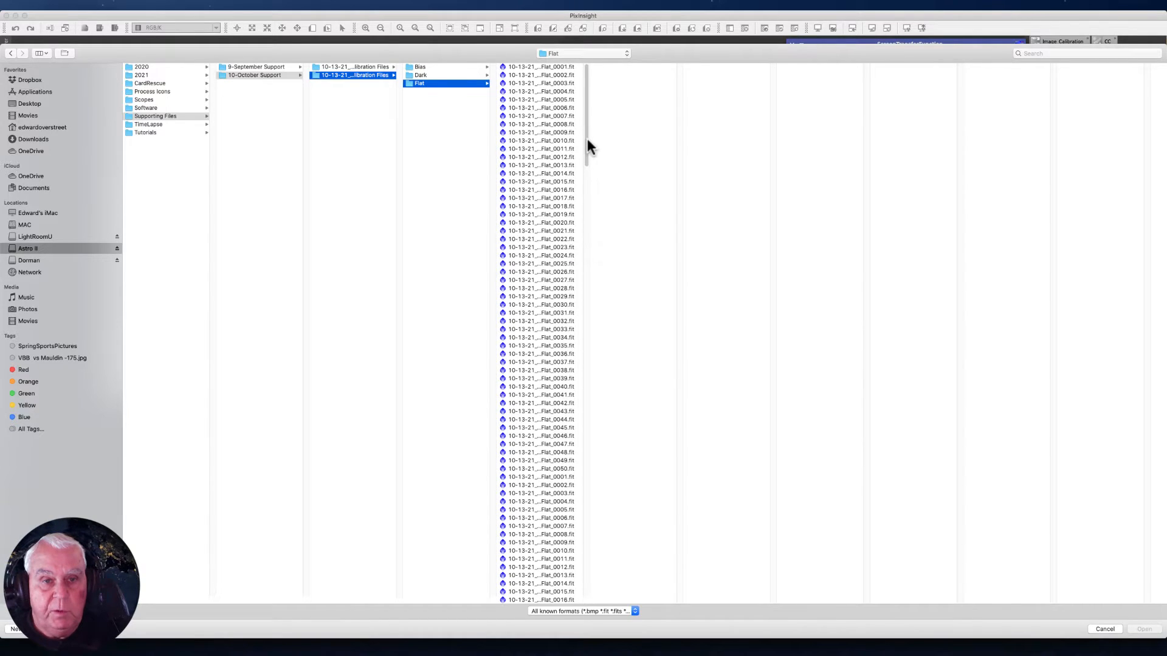
{"action": "left_click_drag", "start_coordinate": [582, 599], "coordinate": [723, 583]}
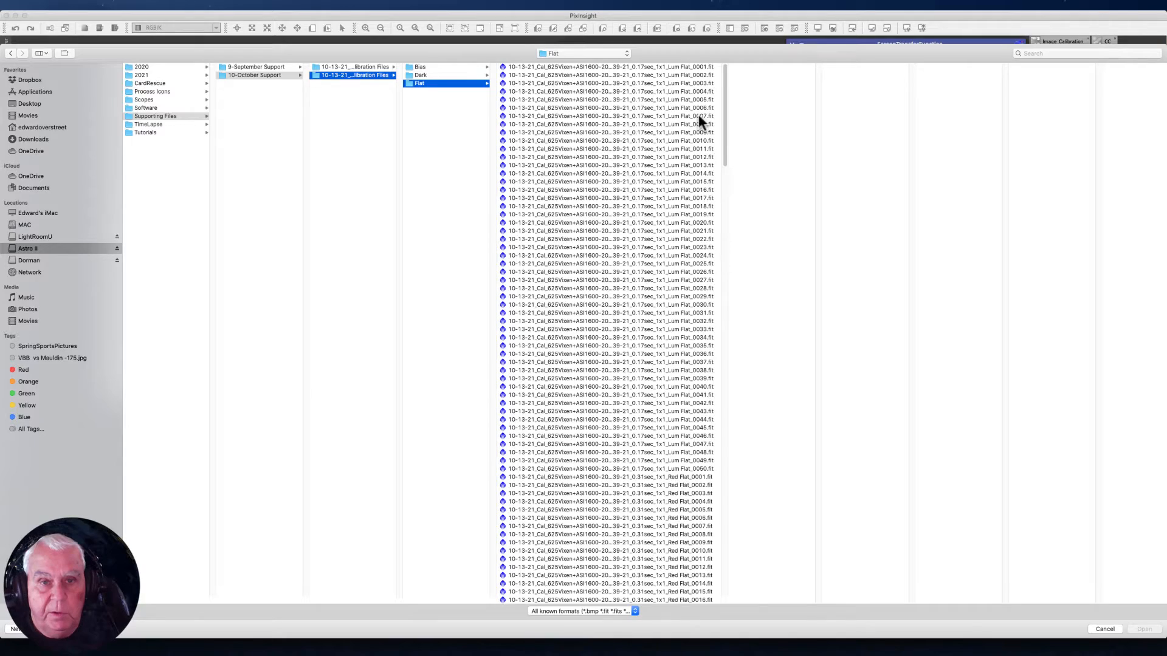
{"action": "left_click_drag", "start_coordinate": [724, 140], "coordinate": [763, 333]}
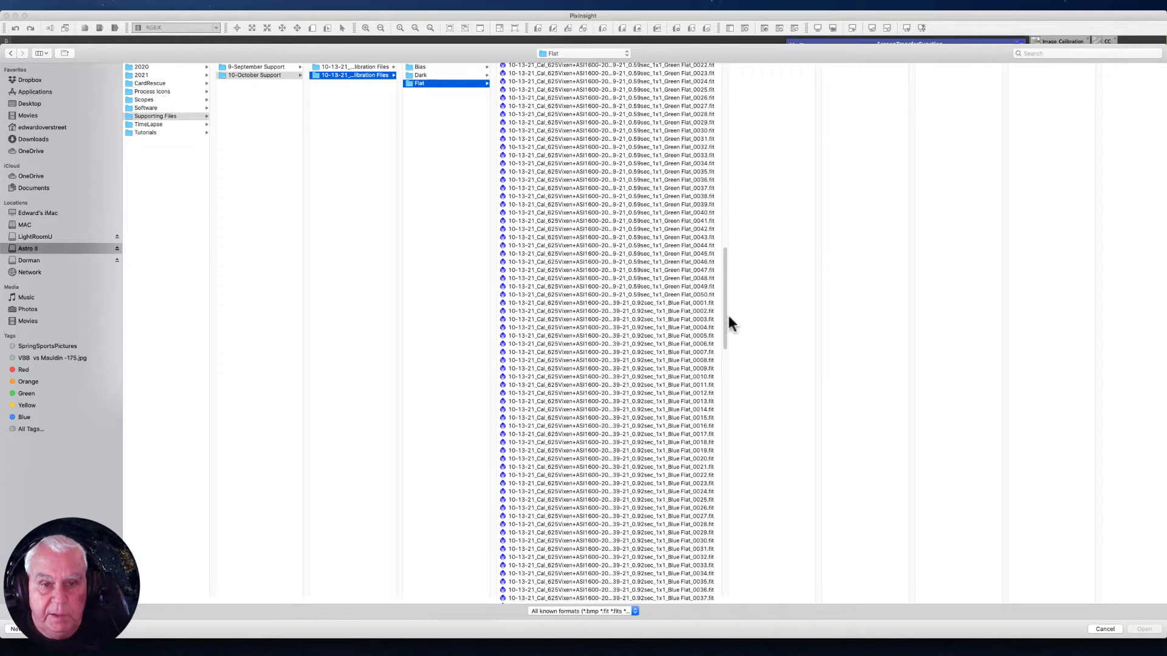
{"action": "left_click_drag", "start_coordinate": [727, 275], "coordinate": [702, 359]}
{"action": "left_click", "coordinate": [675, 361]}
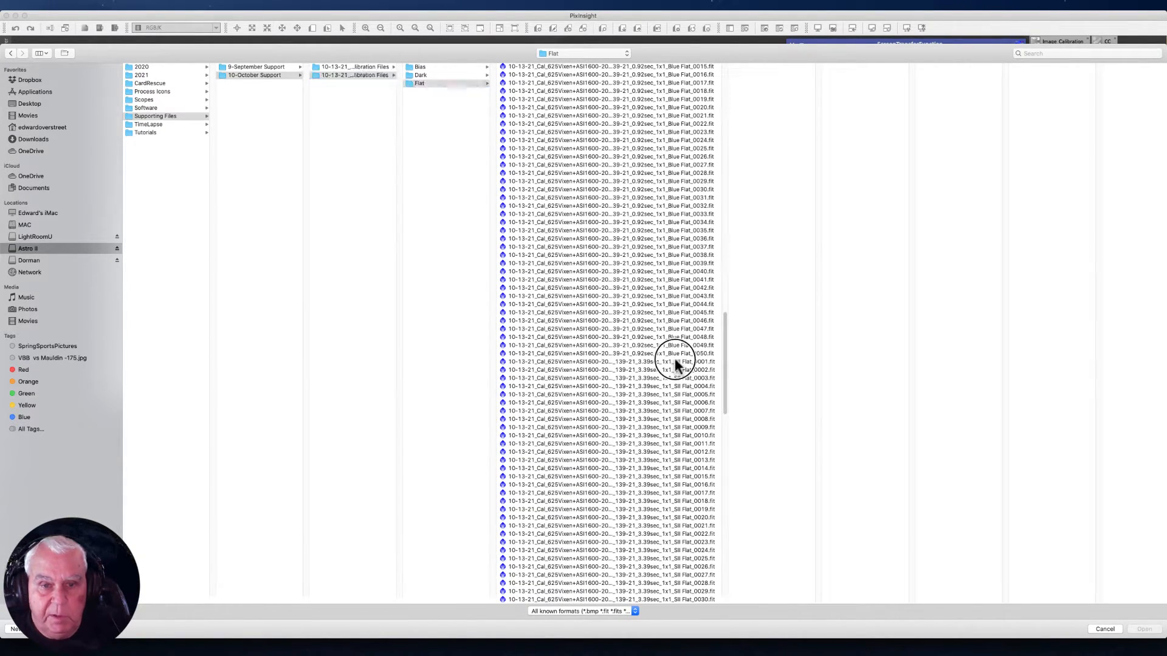
{"action": "left_click_drag", "start_coordinate": [725, 313], "coordinate": [808, 592]}
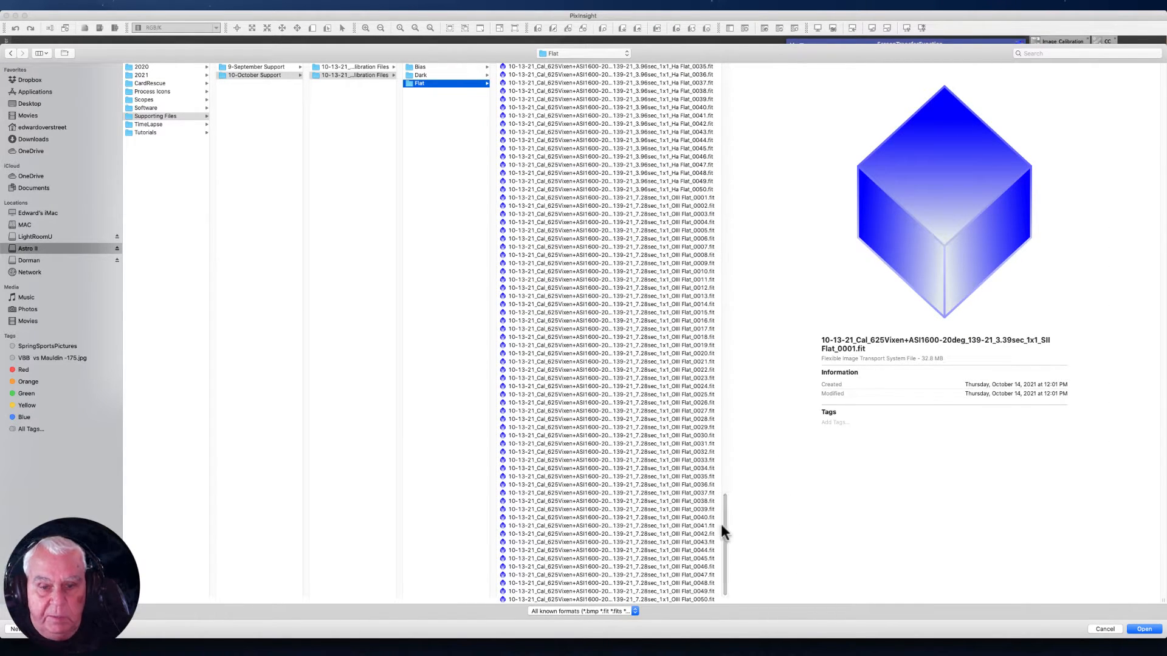
{"action": "left_click_drag", "start_coordinate": [722, 527], "coordinate": [725, 530]}
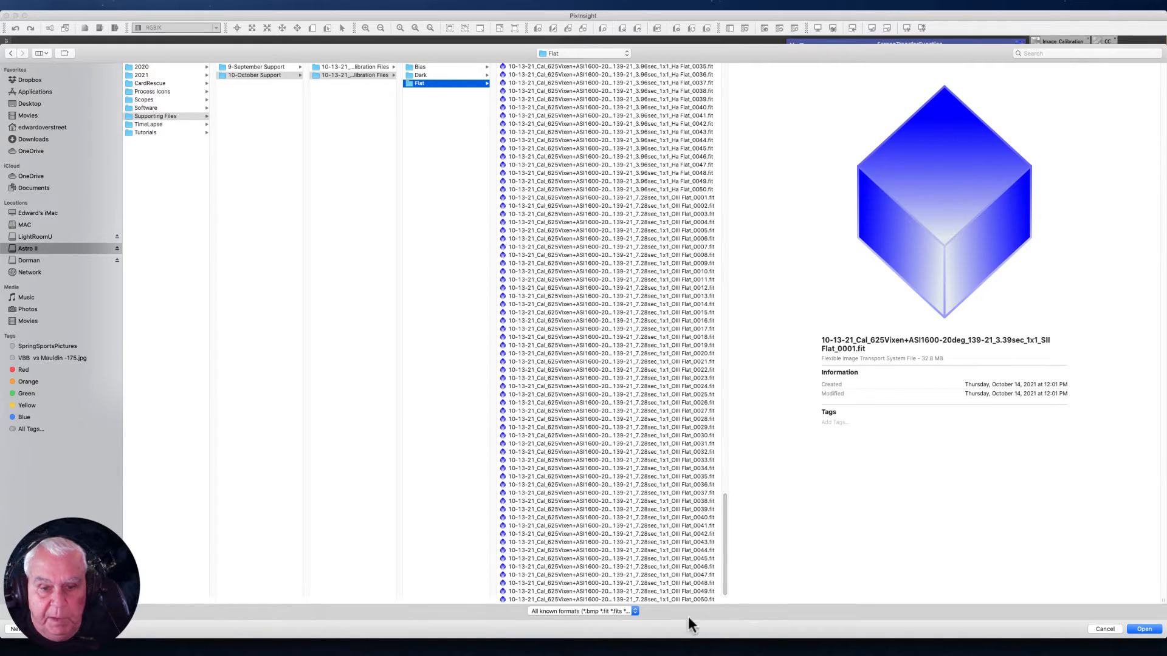
{"action": "left_click", "coordinate": [681, 599], "text": "shift"}
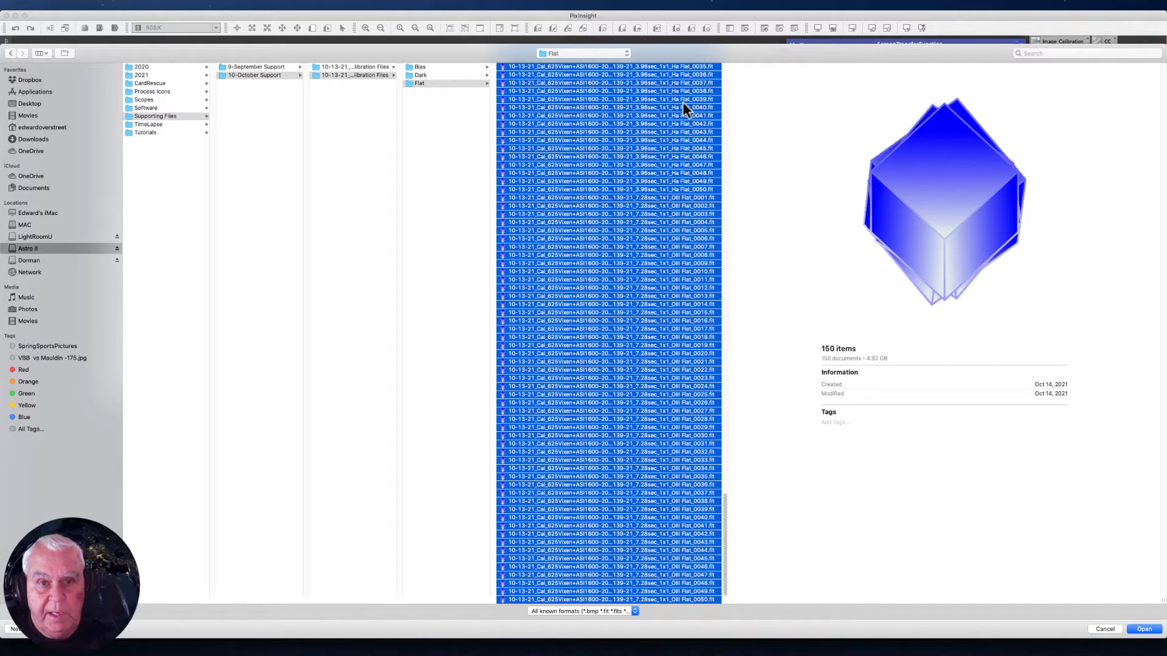
{"action": "left_click", "coordinate": [1134, 630]}
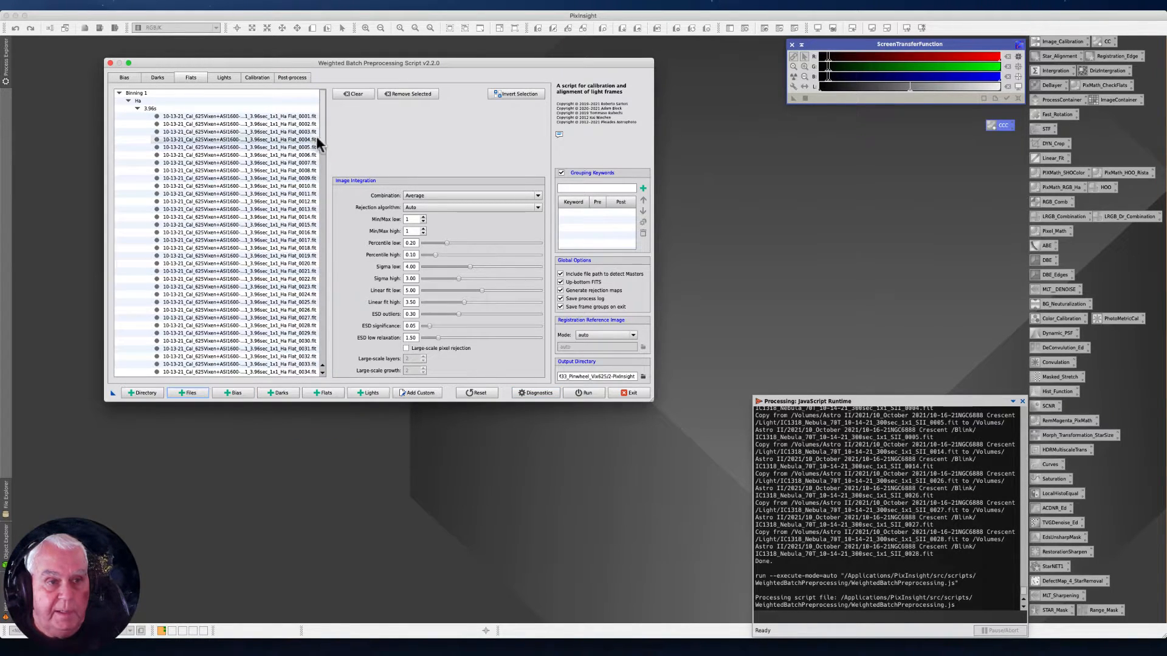
- Review the loaded flats, the calibration frame matching and the post-process integration times, and return to the light frame settings
{"action": "left_click_drag", "start_coordinate": [319, 138], "coordinate": [349, 409]}
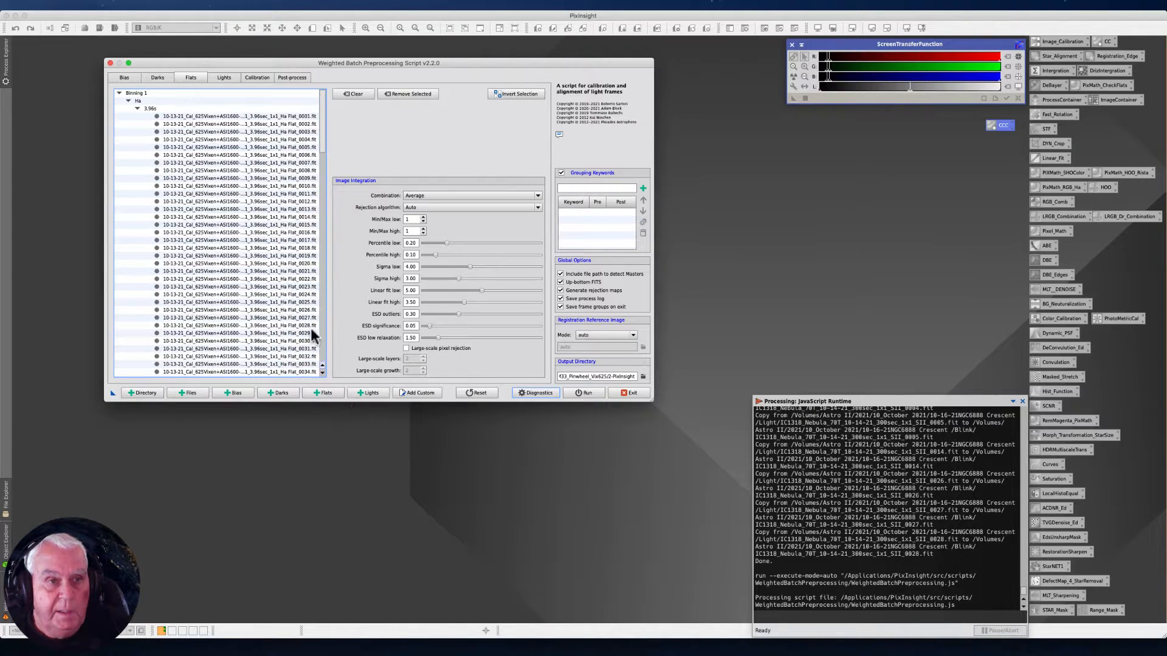
{"action": "left_click", "coordinate": [224, 79]}
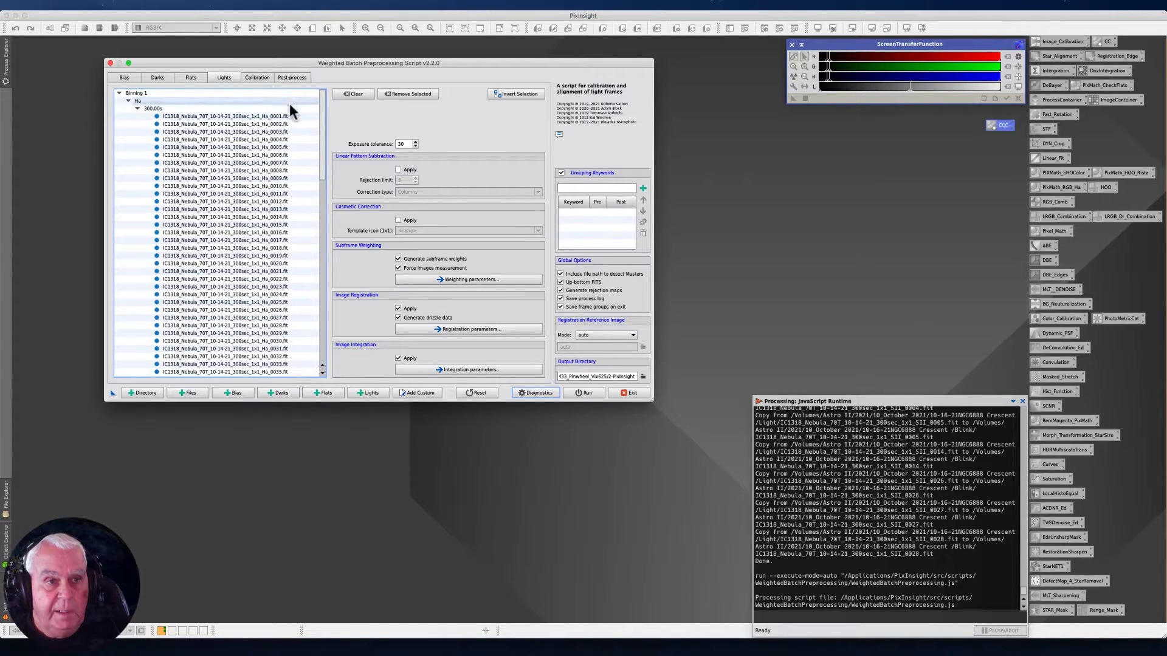
{"action": "left_click", "coordinate": [257, 77]}
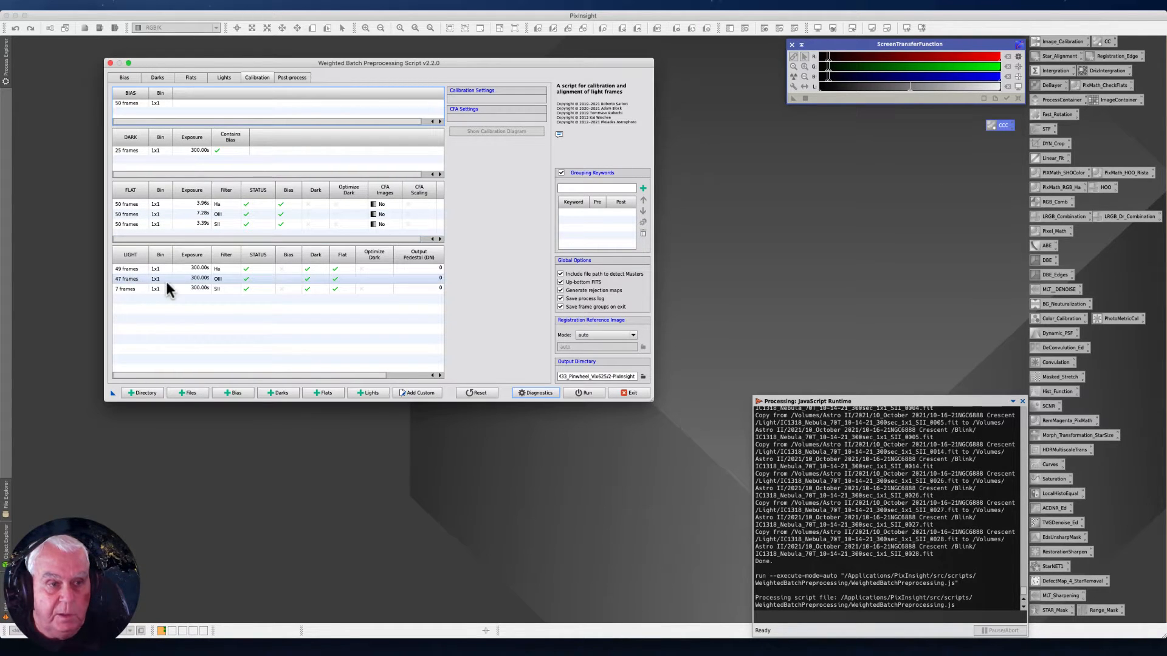
{"action": "left_click", "coordinate": [292, 76]}
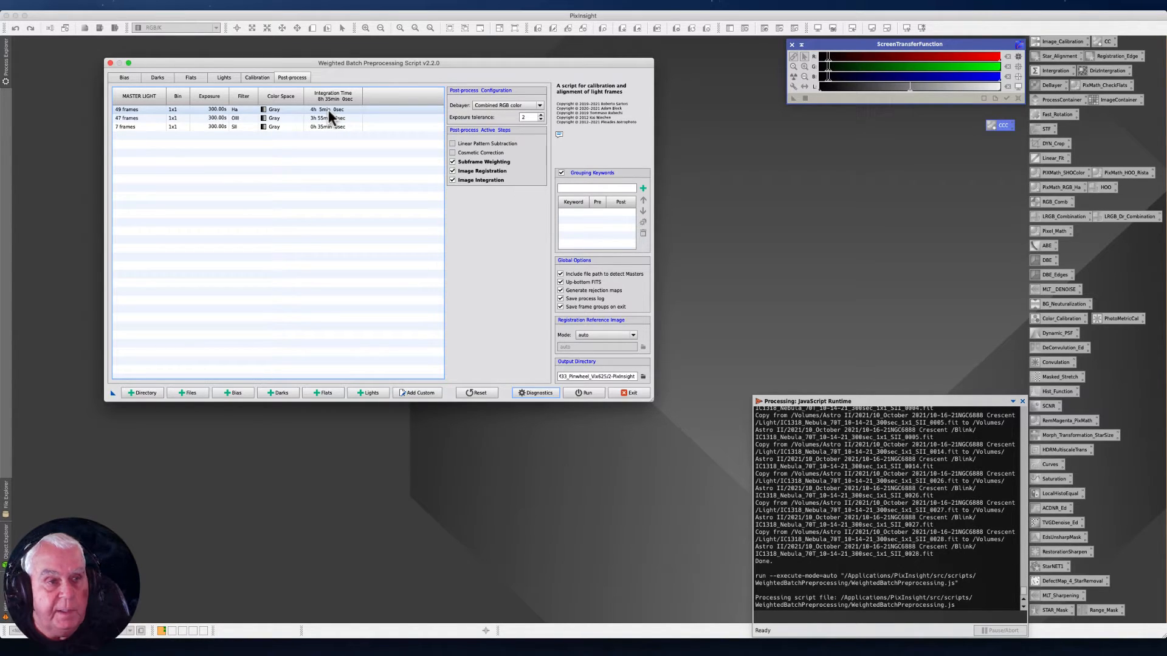
{"action": "left_click", "coordinate": [224, 77]}
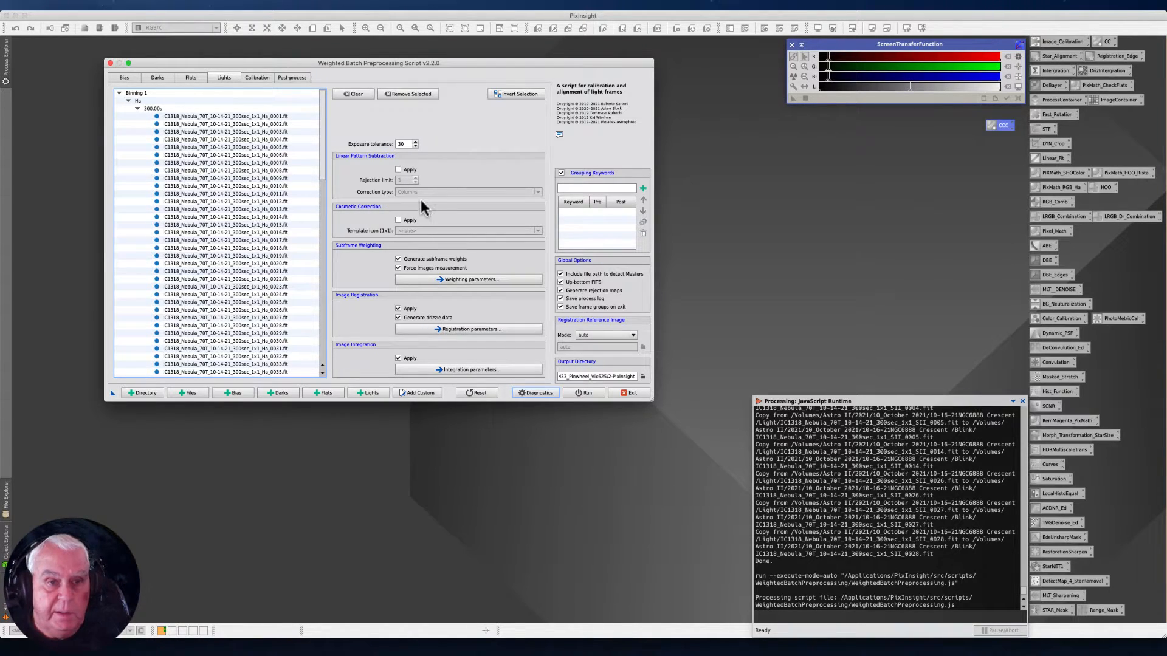
- Try Linear Pattern Subtraction on the light frames, look at its correction types, and switch it off again
{"action": "left_click", "coordinate": [399, 169]}
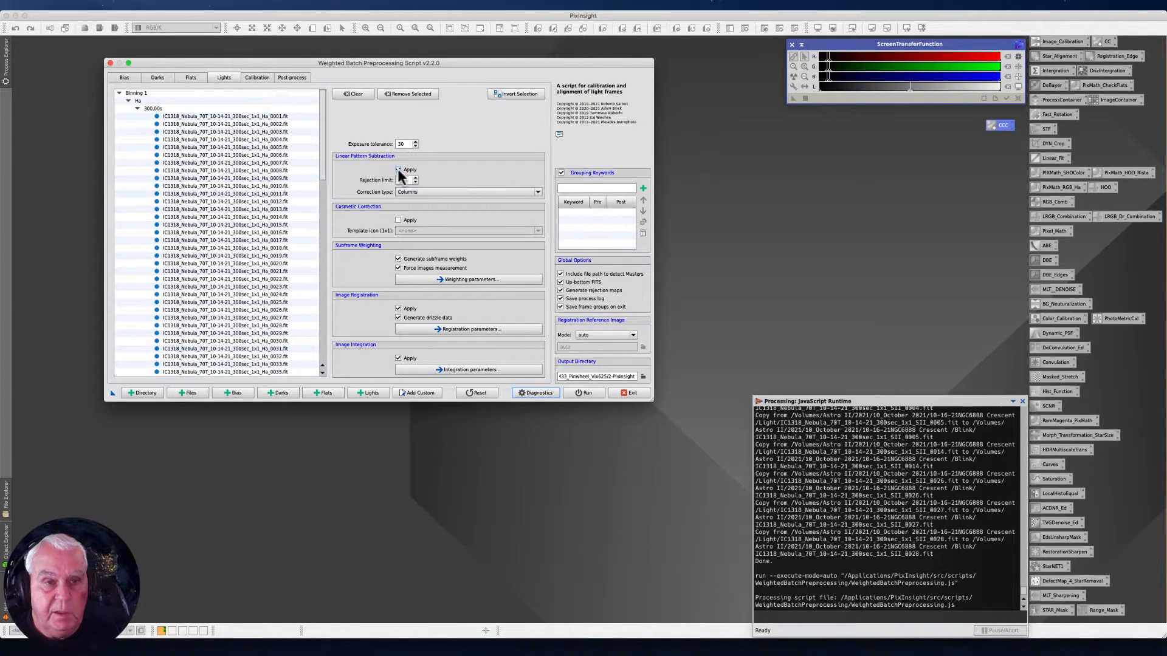
{"action": "left_click", "coordinate": [537, 192]}
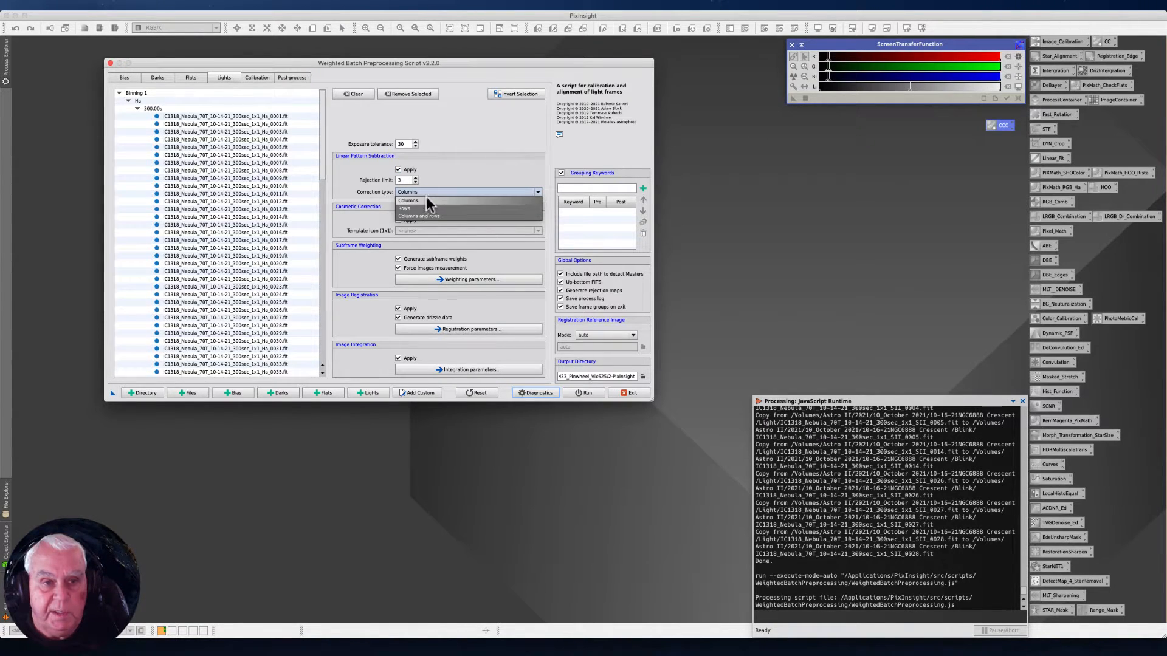
{"action": "left_click", "coordinate": [428, 179]}
{"action": "left_click", "coordinate": [398, 170]}
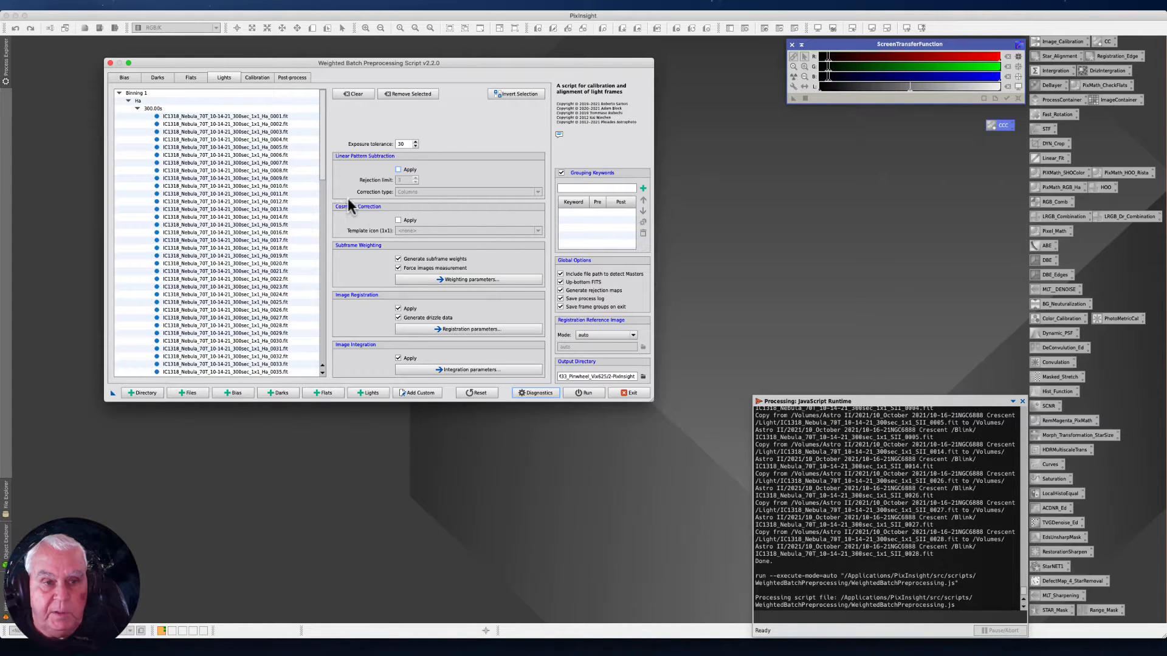
- Apply Cosmetic Correction to the light frames using the CC template icon
{"action": "left_click", "coordinate": [398, 220]}
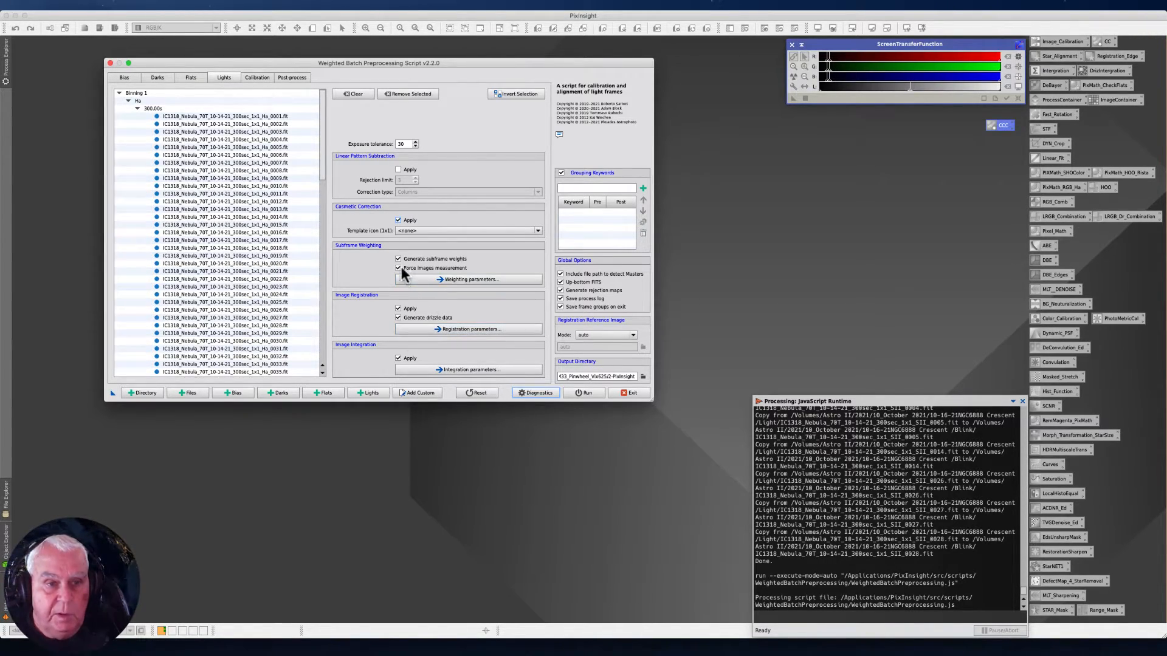
{"action": "left_click", "coordinate": [539, 231]}
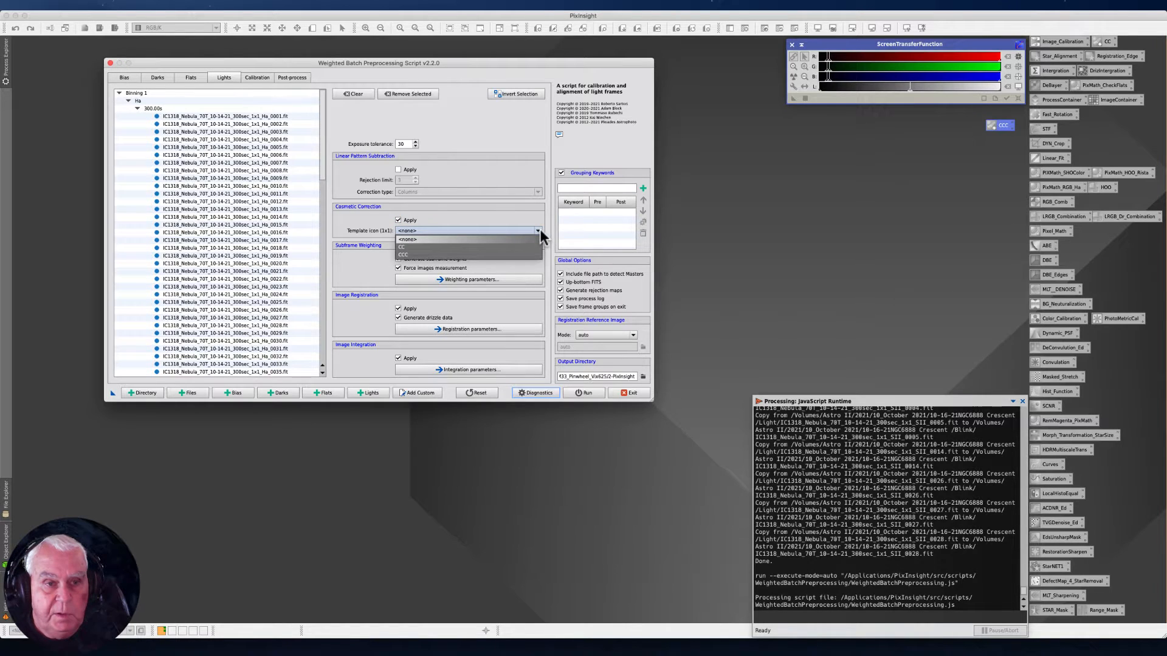
{"action": "left_click", "coordinate": [408, 247]}
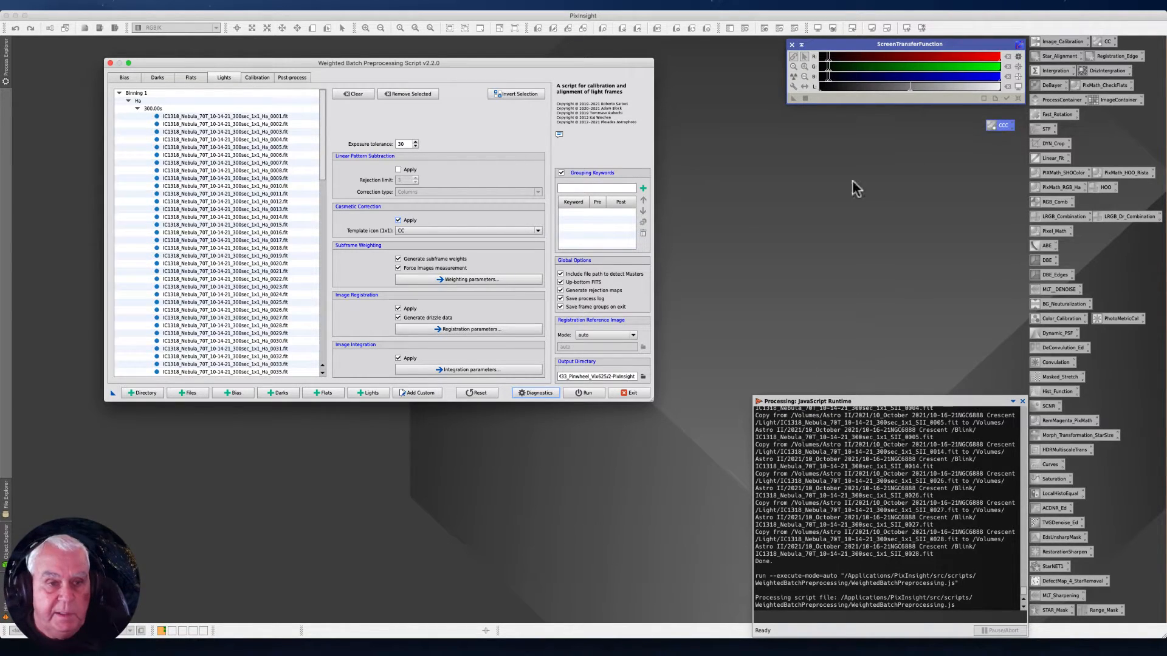
{"action": "left_click", "coordinate": [541, 232]}
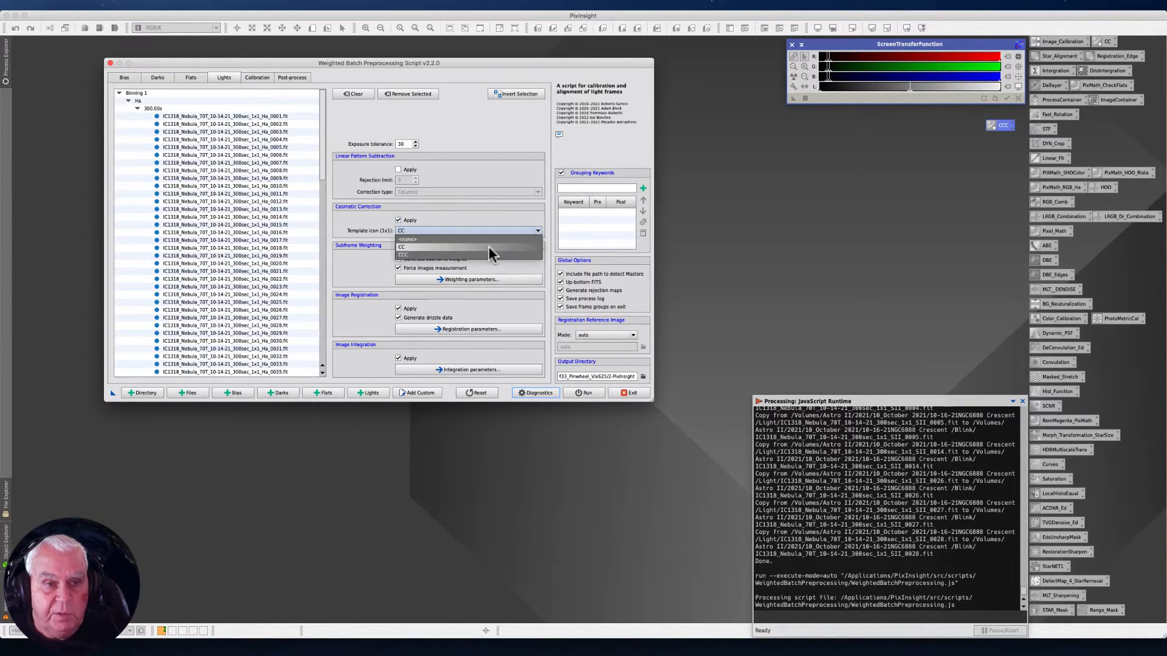
{"action": "left_click", "coordinate": [419, 247]}
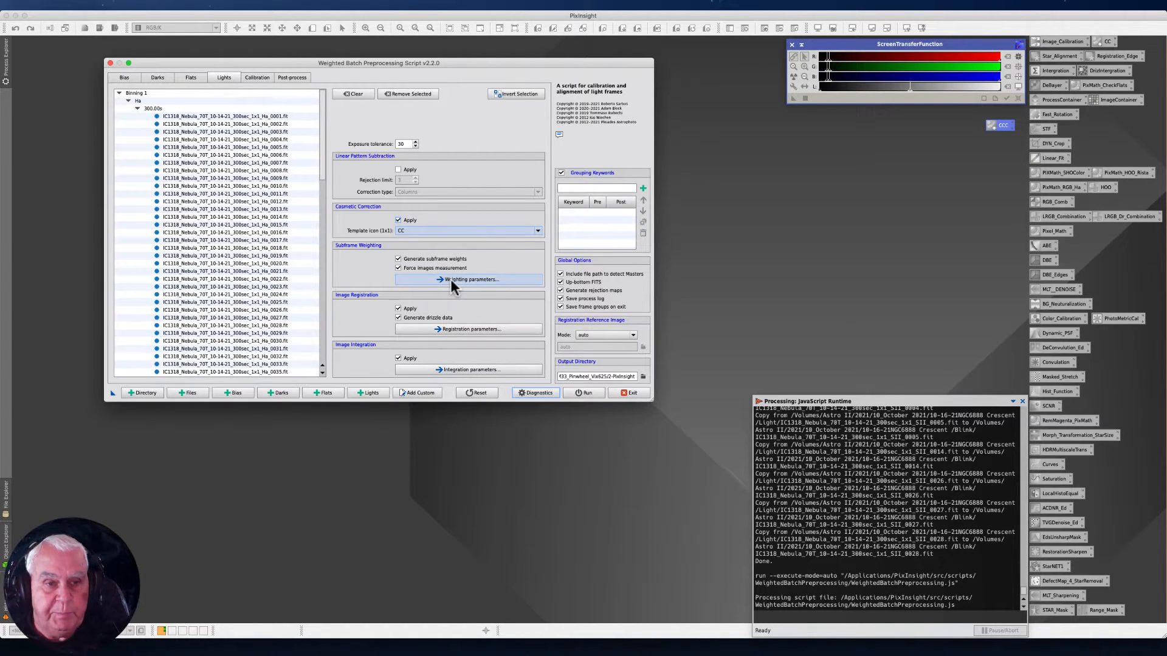
- Review the image registration parameters for the light frames and close them
{"action": "left_click", "coordinate": [398, 268]}
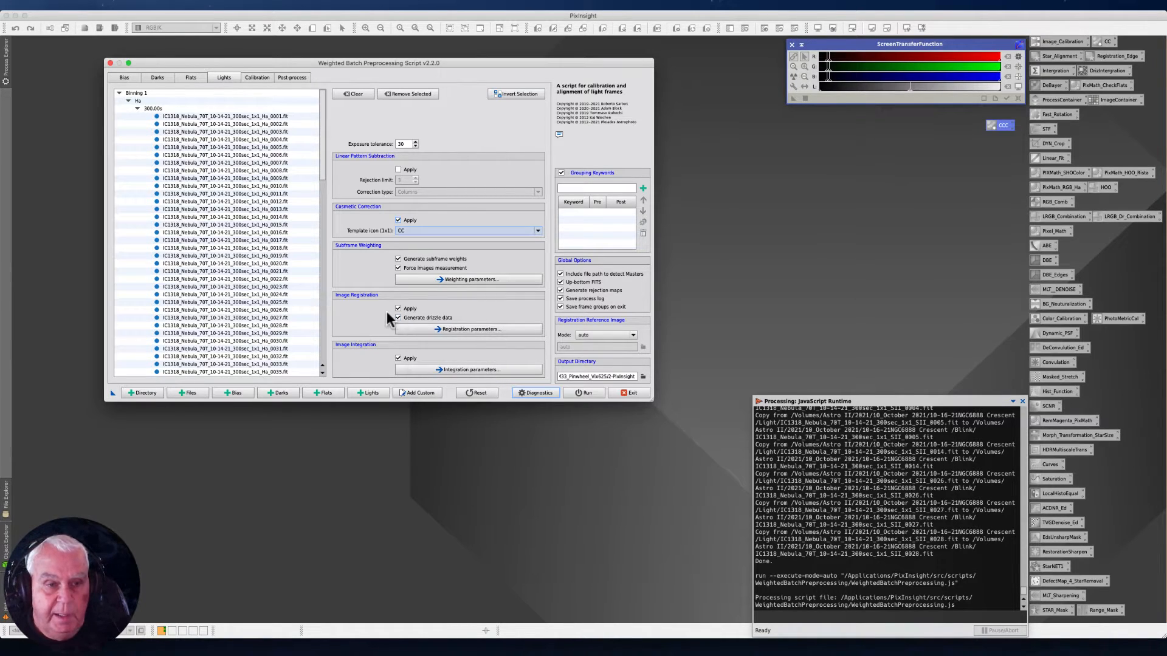
{"action": "left_click", "coordinate": [433, 330]}
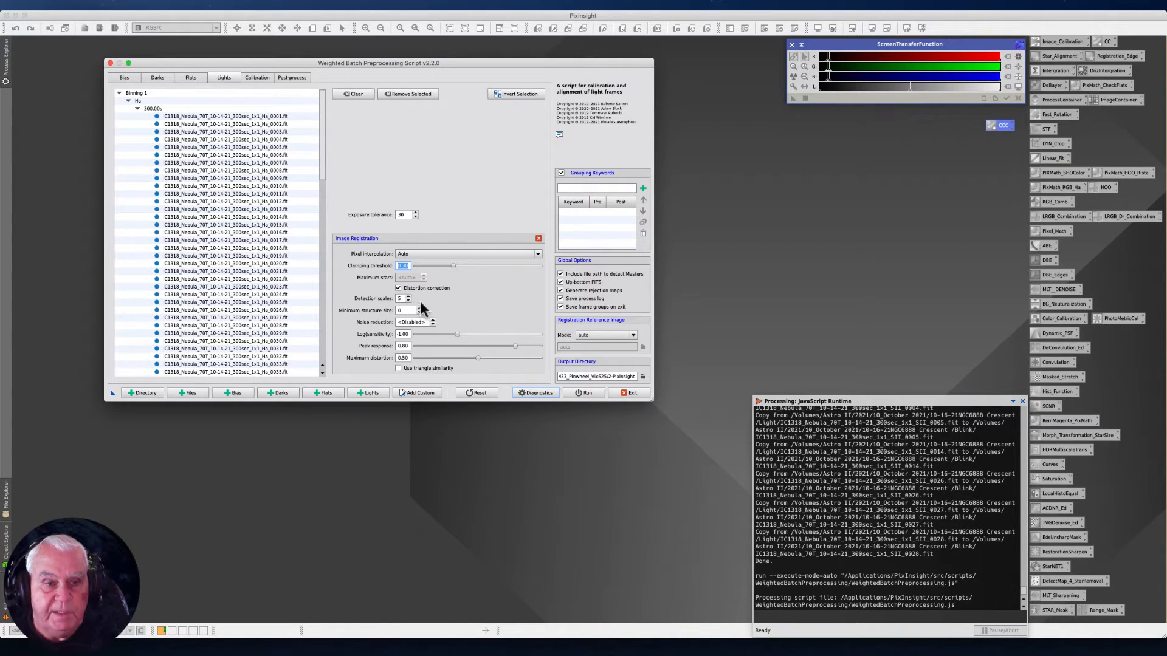
{"action": "left_click", "coordinate": [538, 239]}
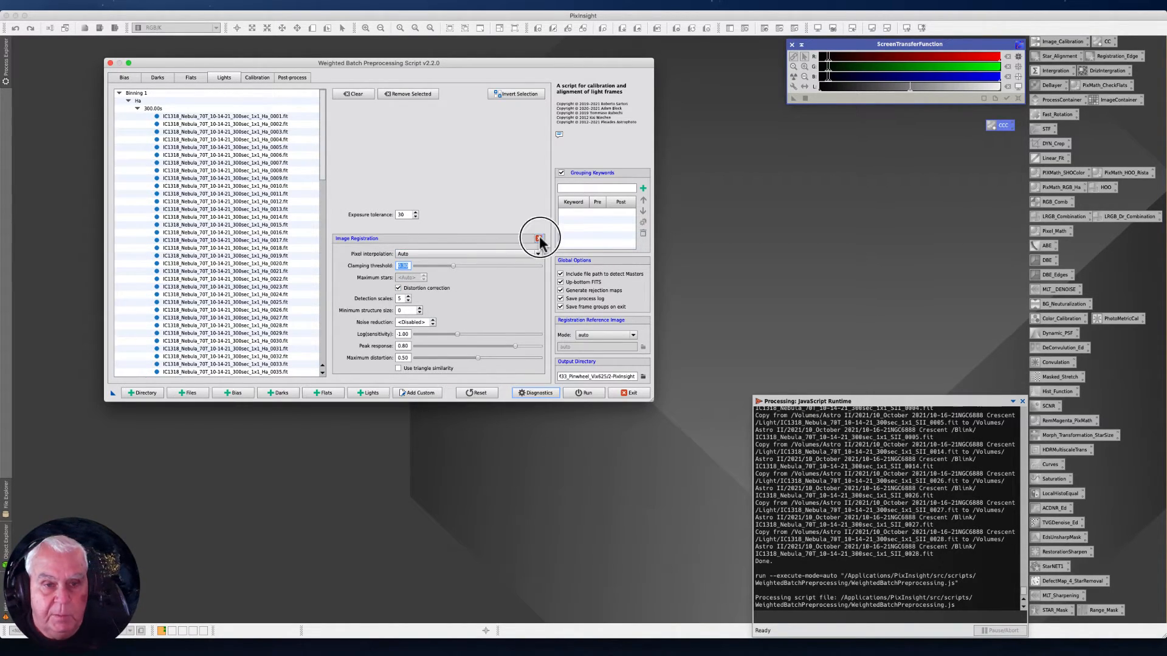
- Set the subframe weighting preset for the light frames to Galaxy
{"action": "left_click", "coordinate": [454, 279]}
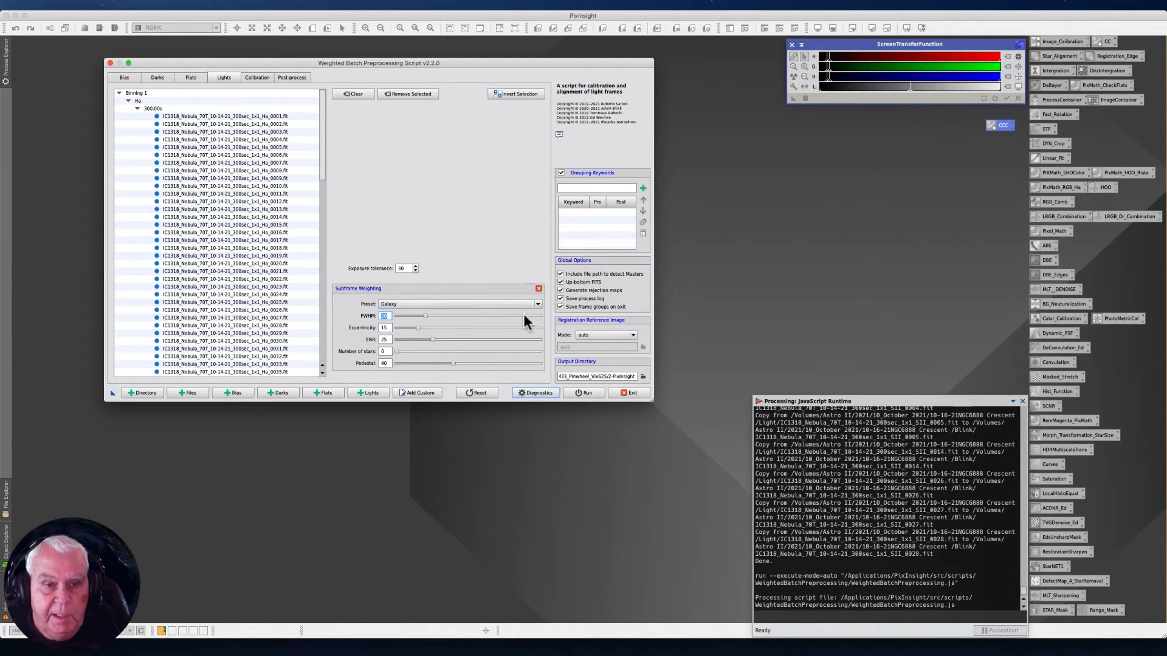
{"action": "left_click", "coordinate": [537, 303]}
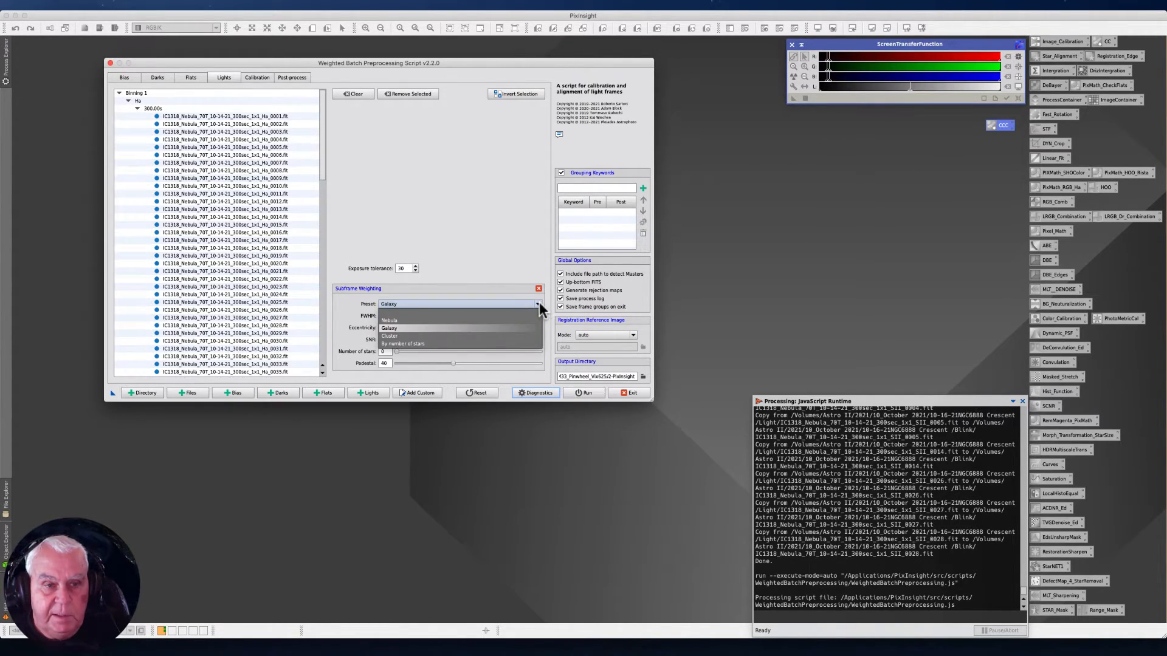
{"action": "left_click", "coordinate": [410, 328]}
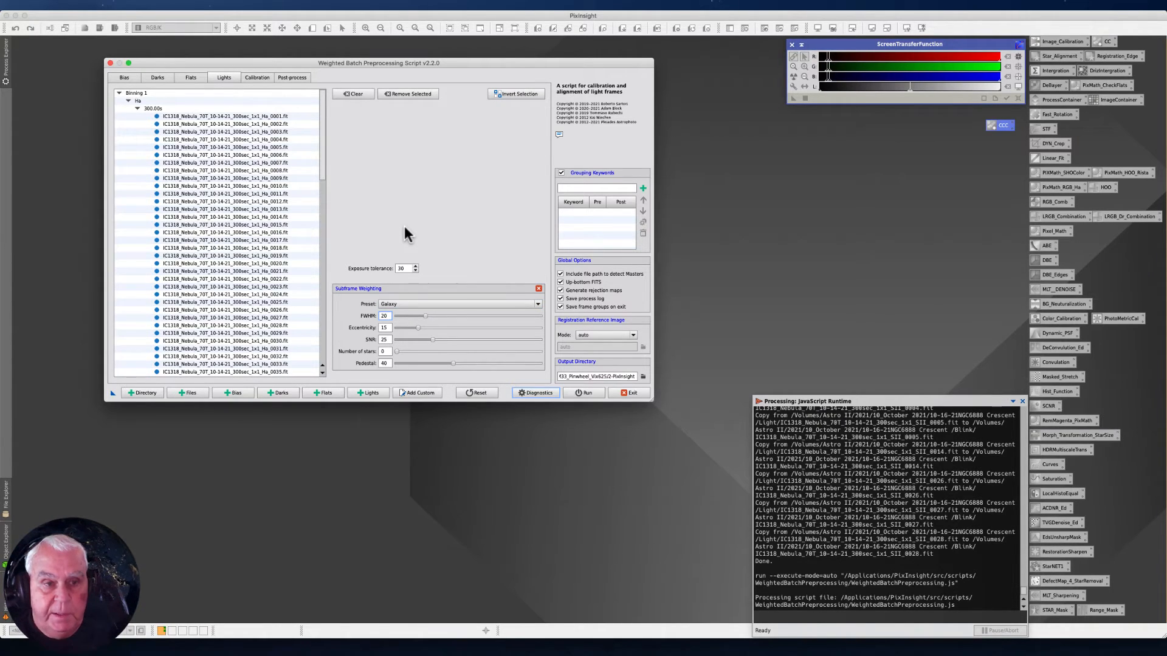
- Examine the calibration flow diagram for the Ha light frames and close it
{"action": "left_click", "coordinate": [262, 78]}
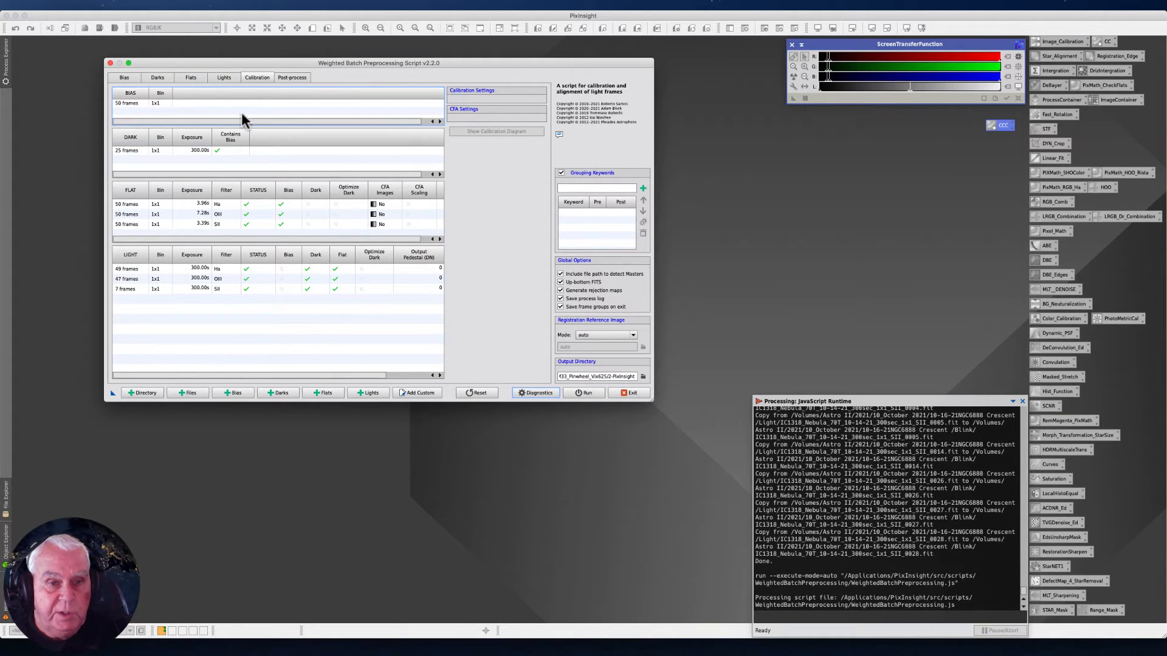
{"action": "left_click", "coordinate": [138, 269]}
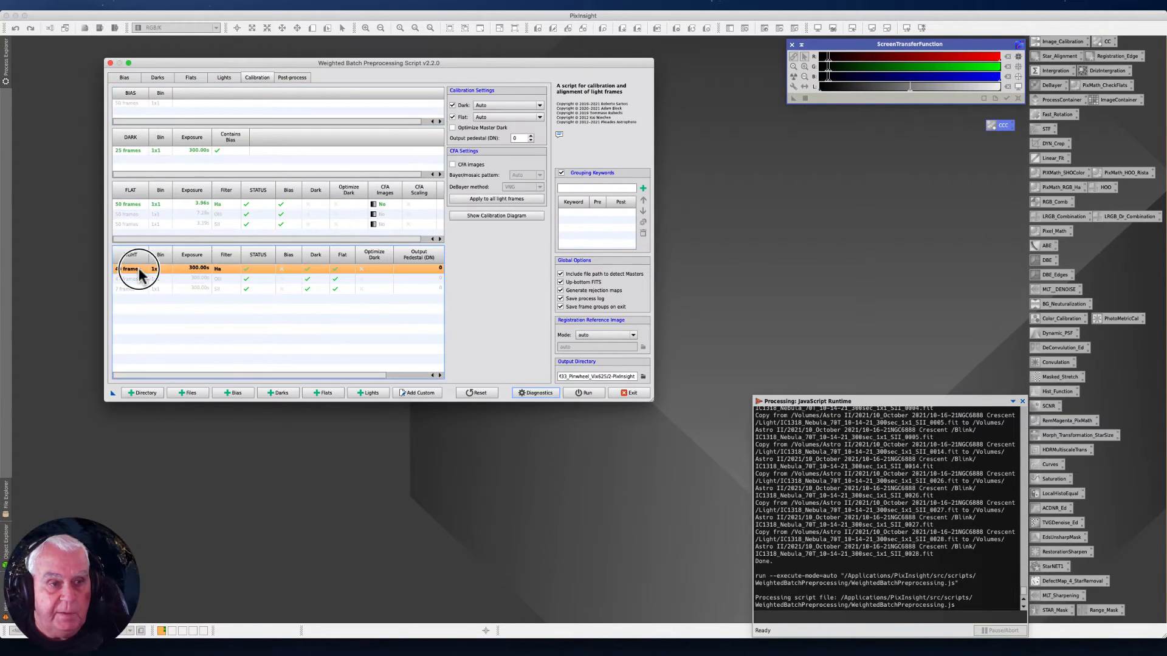
{"action": "left_click", "coordinate": [476, 218]}
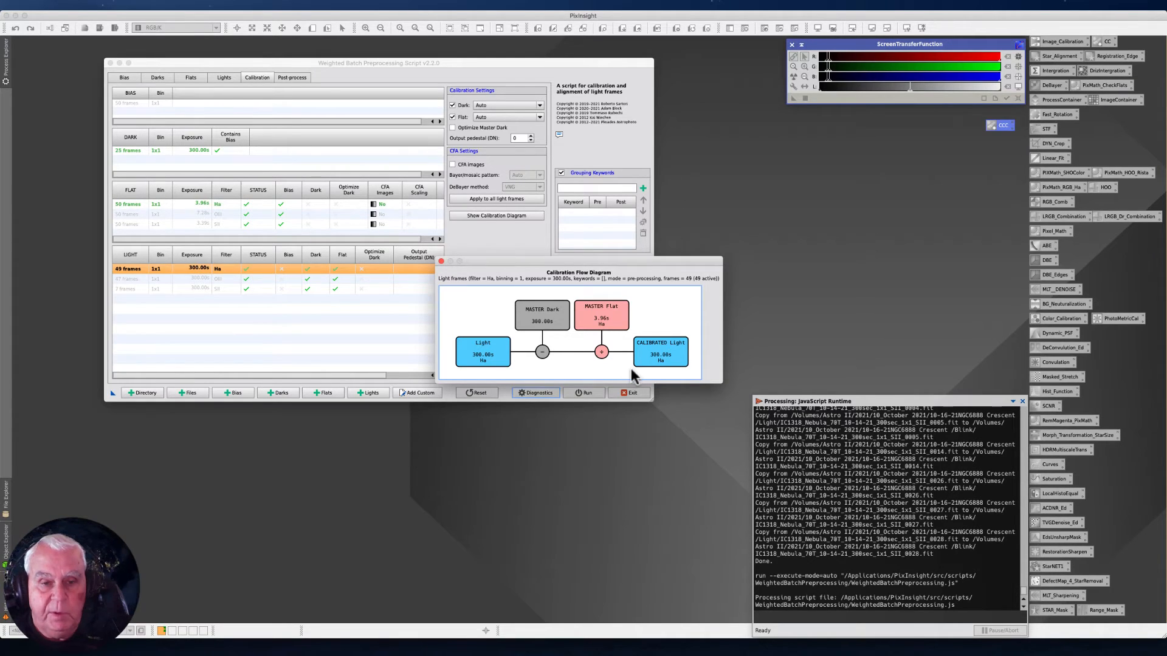
{"action": "left_click", "coordinate": [441, 262]}
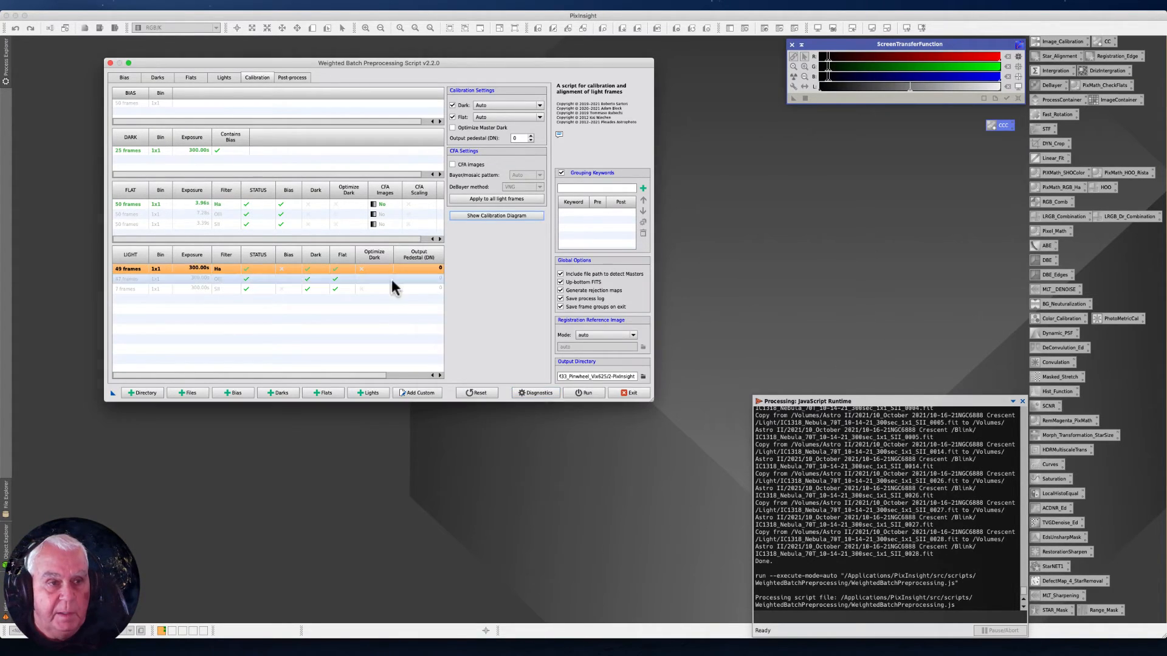
- Check which frames the darks and bias relate to, and show the calibration flow diagram for the Ha flats
{"action": "left_click", "coordinate": [134, 149]}
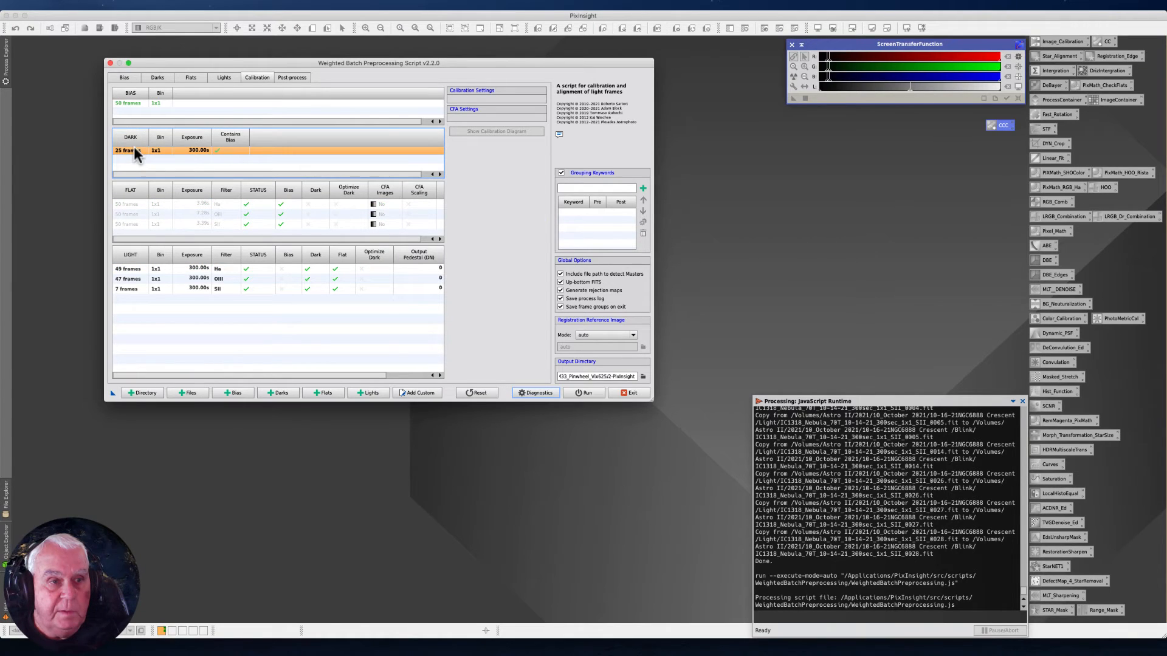
{"action": "left_click", "coordinate": [127, 103]}
{"action": "left_click", "coordinate": [151, 205]}
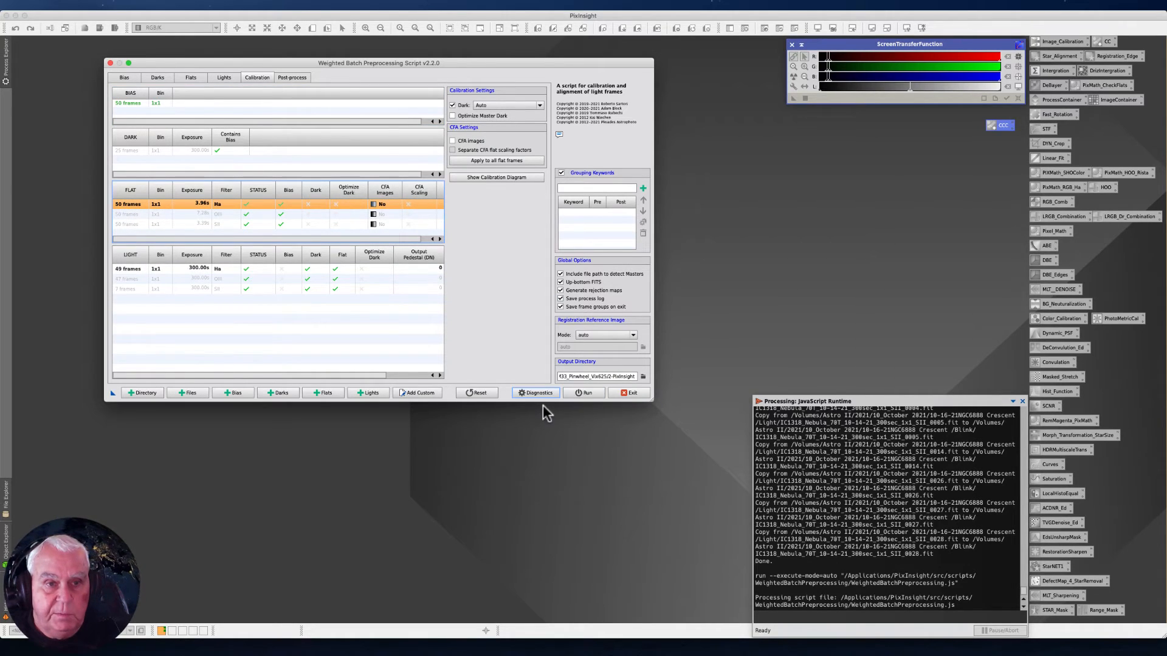
{"action": "left_click", "coordinate": [475, 177]}
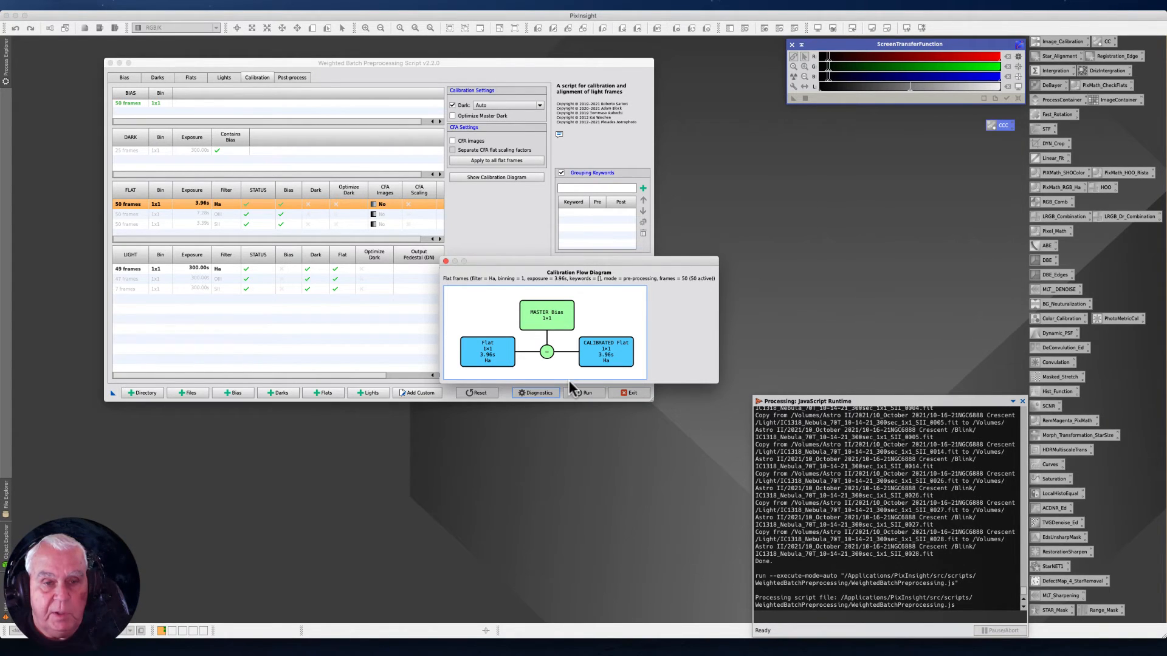
- Close the Ha flats' calibration flow diagram, and run the diagnostics to review their messages
{"action": "left_click", "coordinate": [445, 260]}
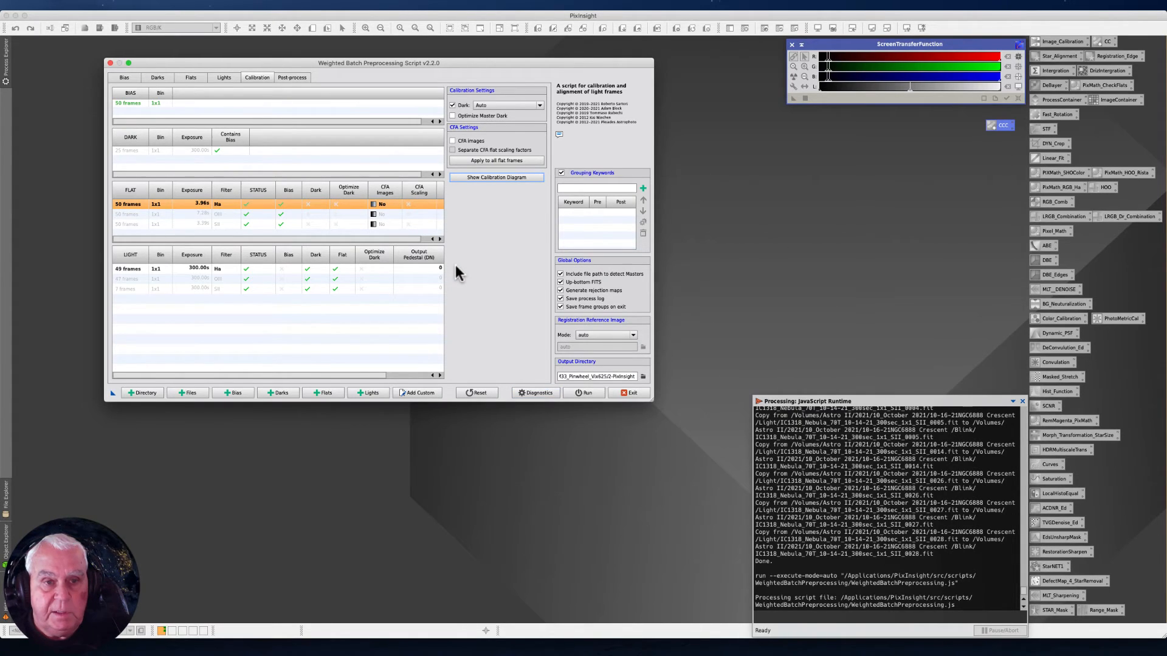
{"action": "left_click", "coordinate": [531, 393]}
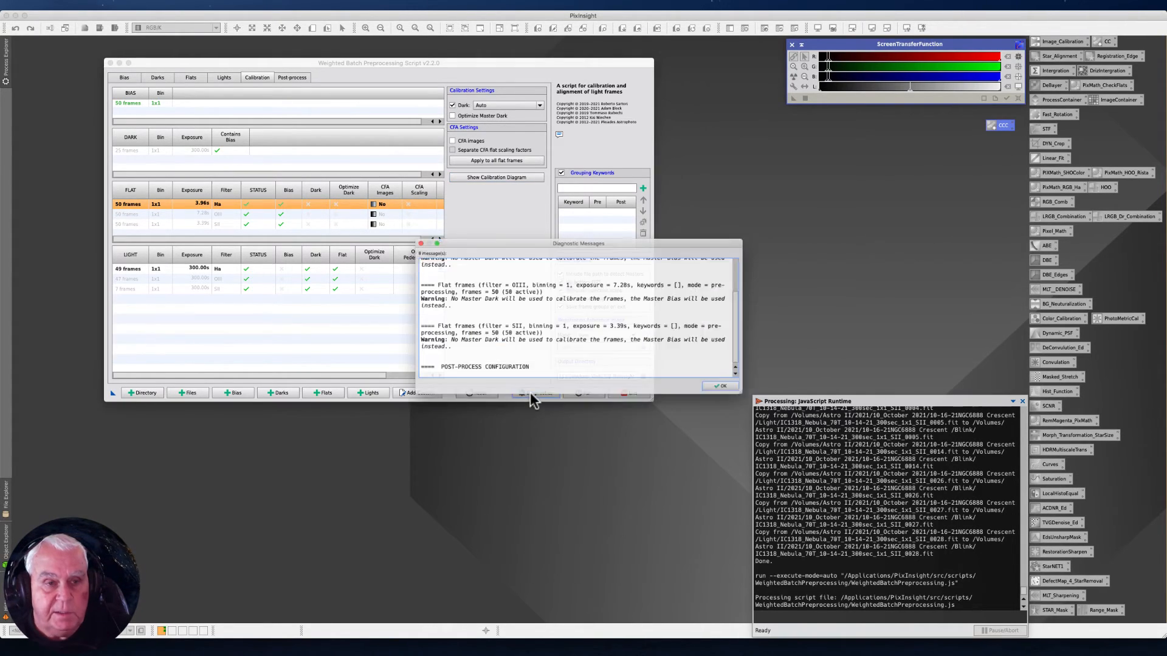
{"action": "mouse_move", "coordinate": [757, 351]}
{"action": "left_mouse_down"}
{"action": "mouse_move", "coordinate": [767, 273]}
{"action": "mouse_move", "coordinate": [773, 359]}
{"action": "left_mouse_up"}
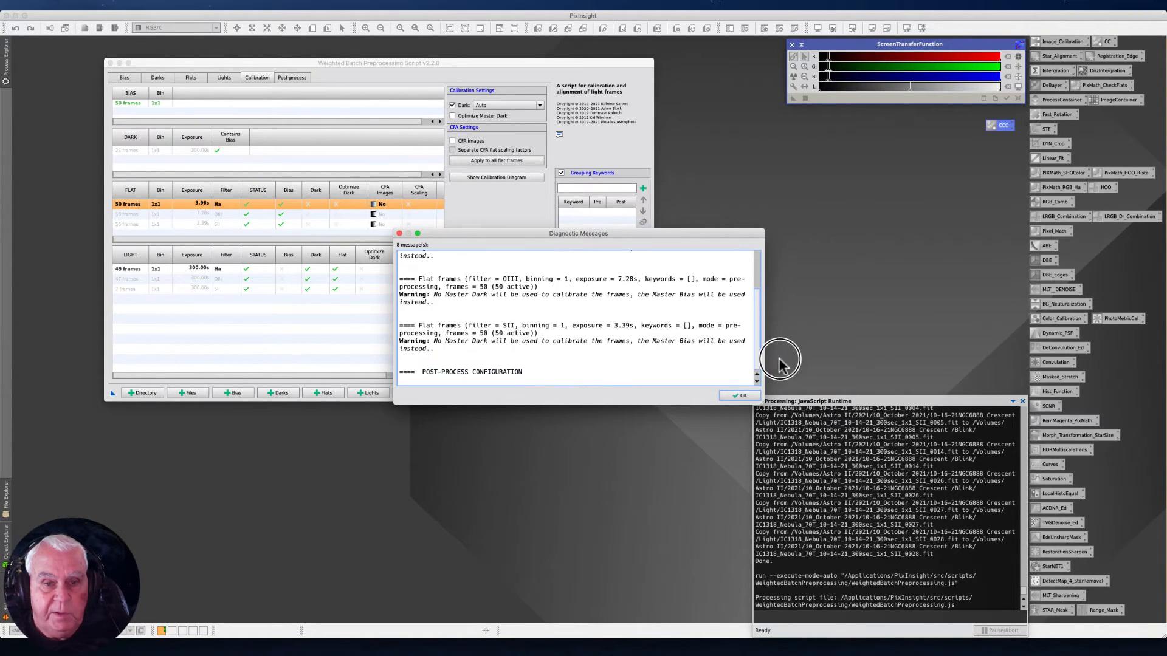
{"action": "left_click", "coordinate": [741, 396]}
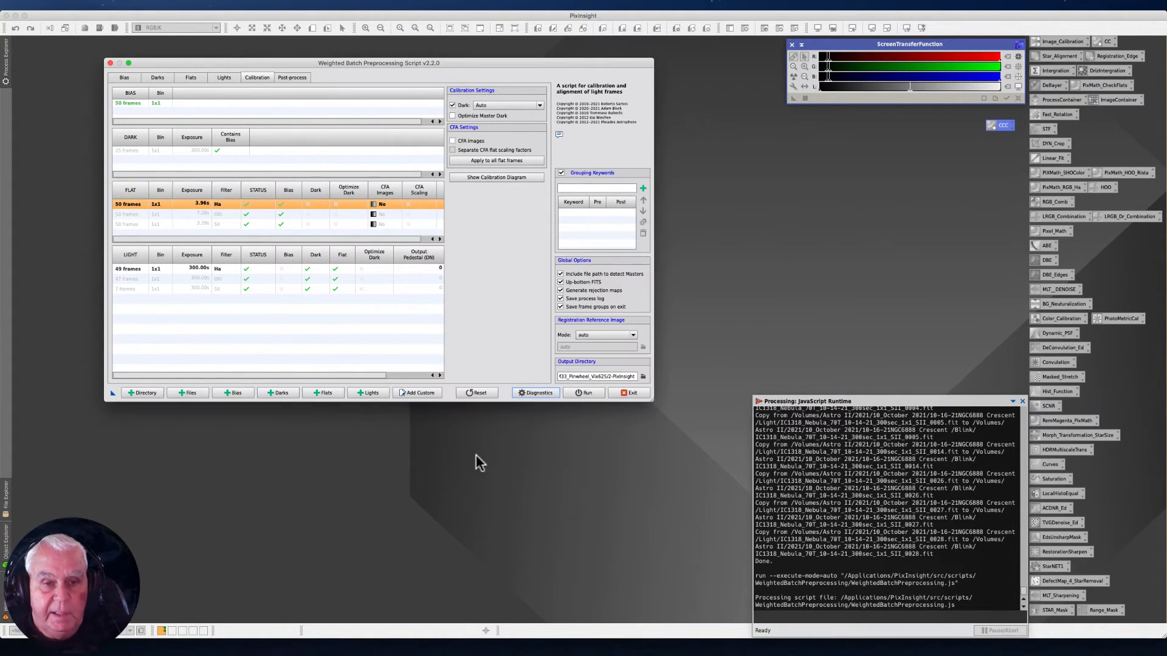
- Try to run the batch preprocessing, continuing past the diagnostic messages, and exit the script after closing the Smart Report
{"action": "left_click", "coordinate": [586, 393]}
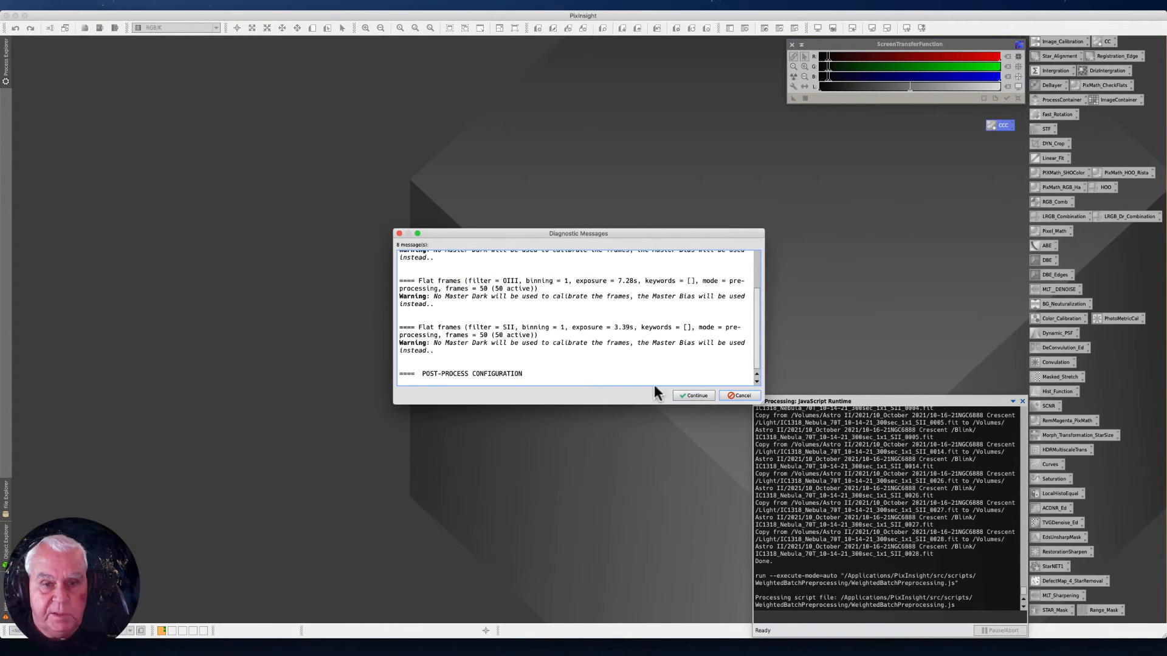
{"action": "left_click", "coordinate": [685, 395]}
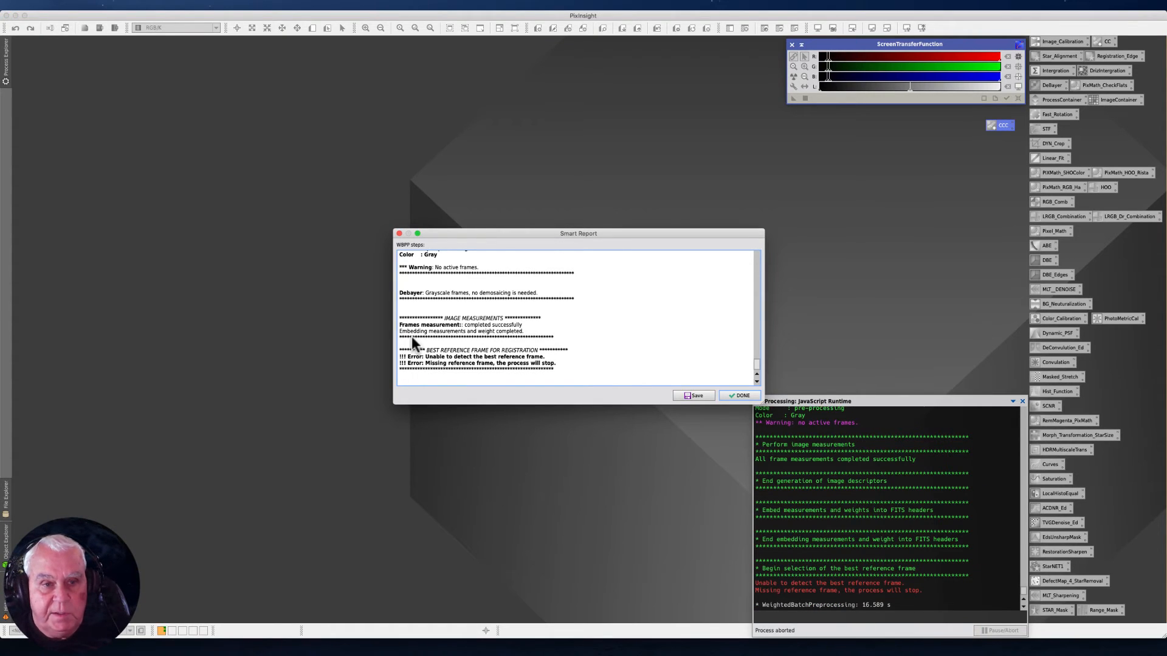
{"action": "left_click", "coordinate": [399, 233]}
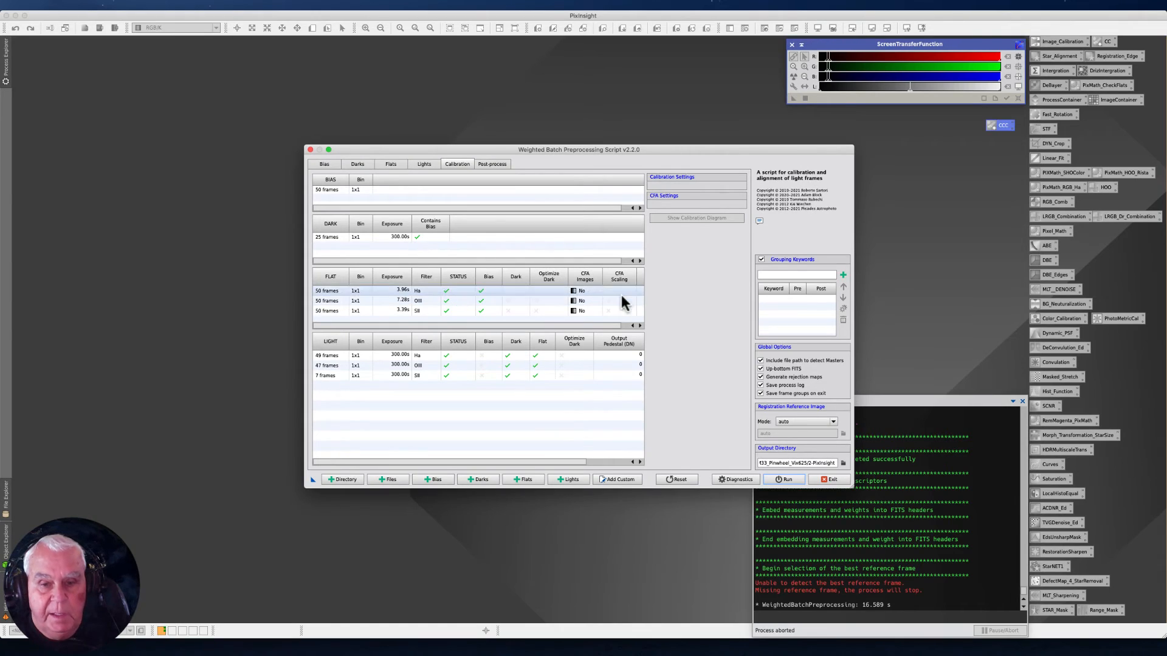
{"action": "left_click", "coordinate": [828, 479]}
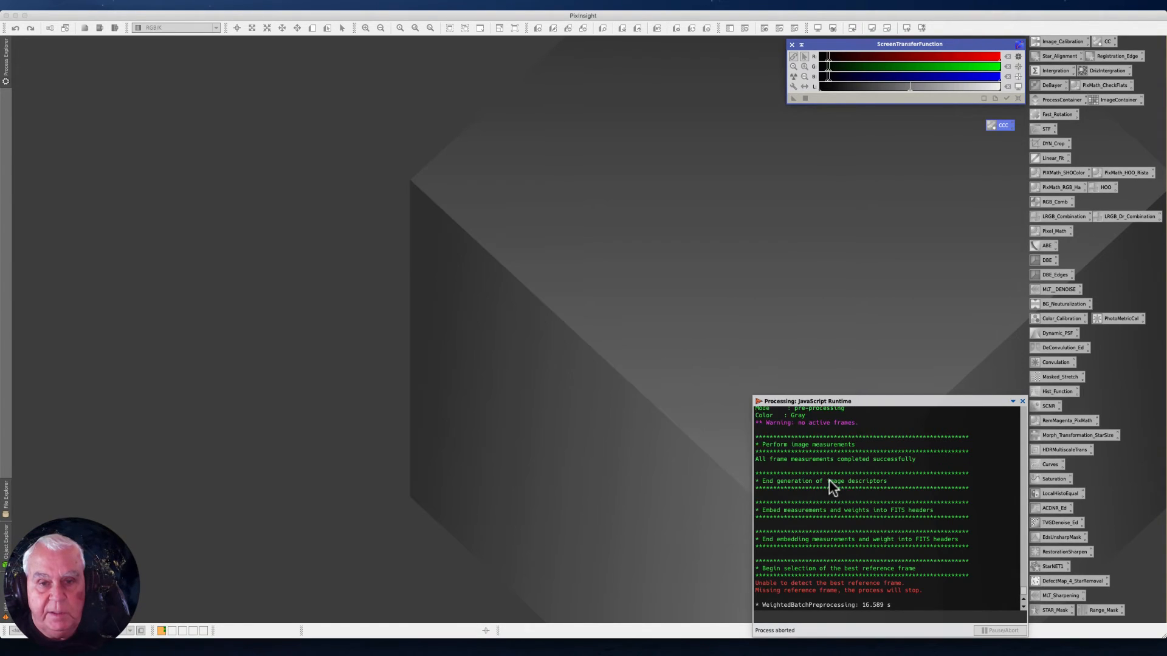